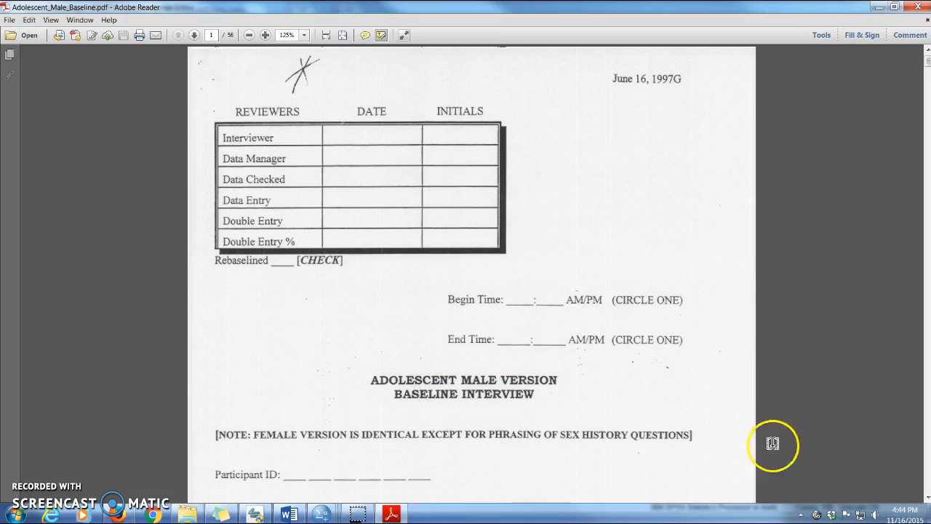
# Go through the baseline interview PDF to the Demographics section on page 3 and examine questions A1 to A4a.
pyautogui.click(928, 457)
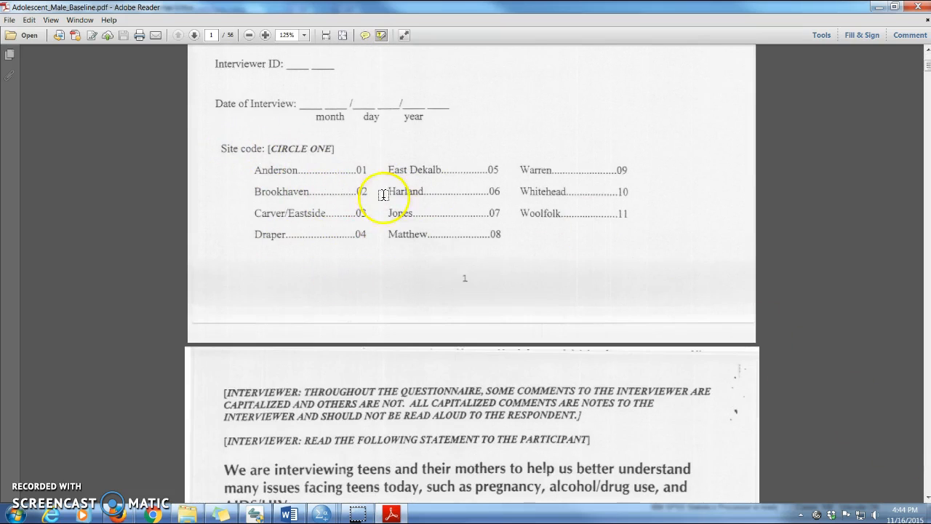
pyautogui.click(928, 432)
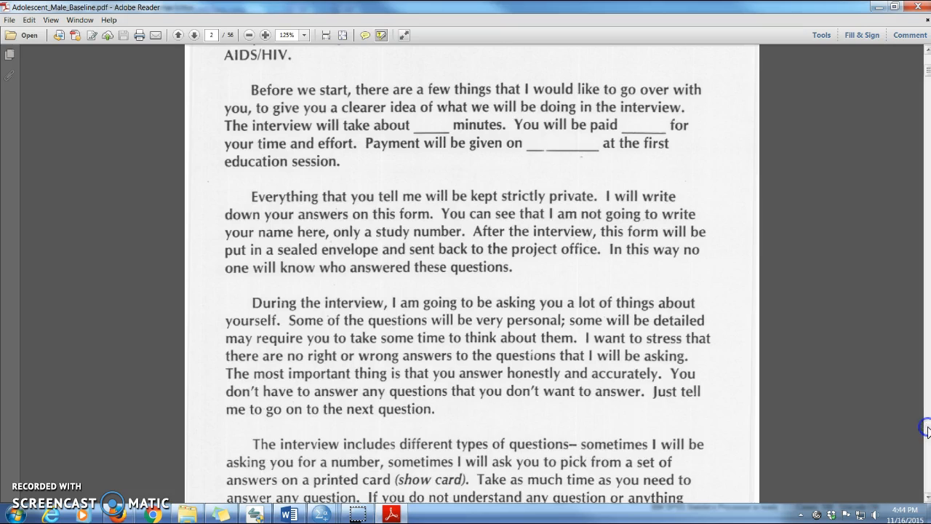
pyautogui.click(928, 431)
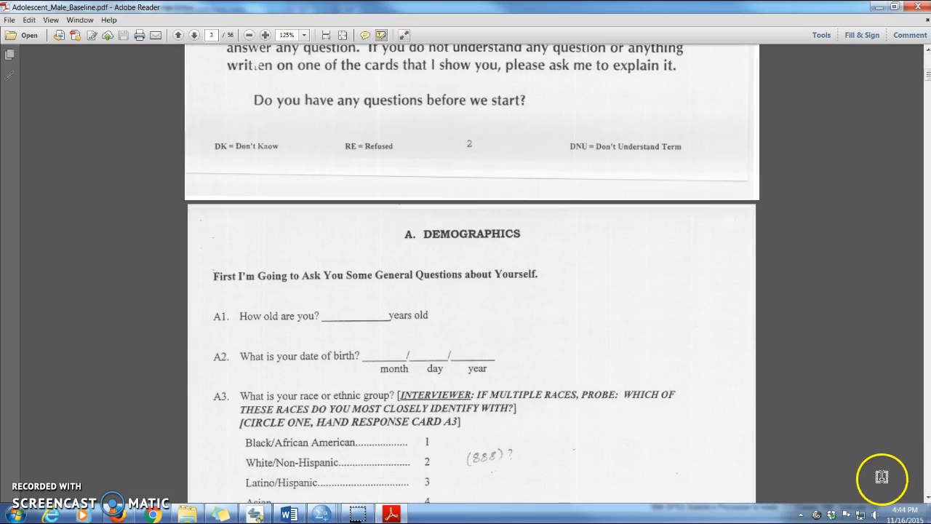
pyautogui.scroll(-4, 583, 408)
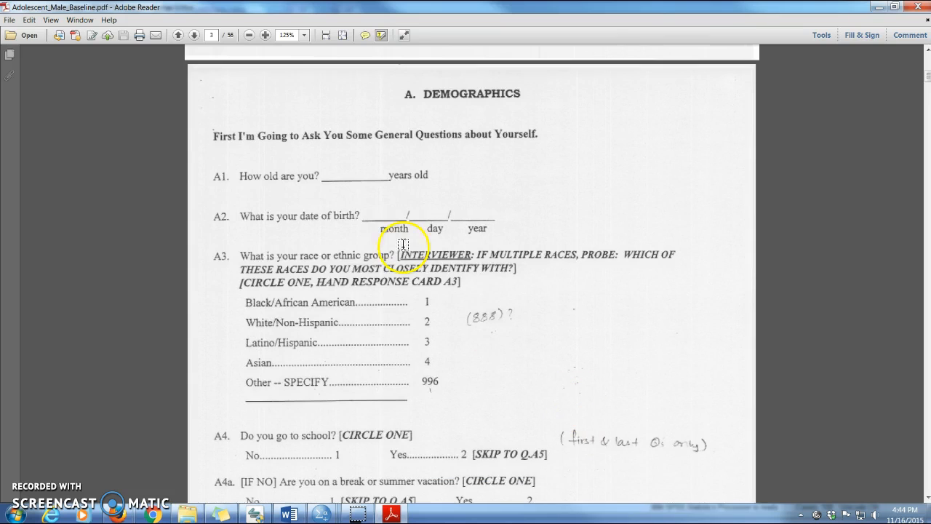
pyautogui.scroll(-1, 271, 314)
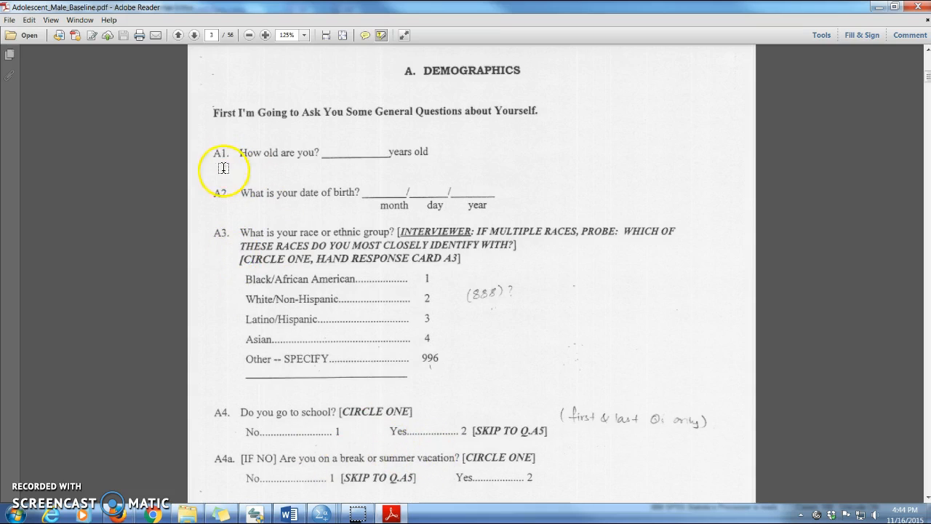
# Switch to the KIR Full.sav dataset in SPSS and show its first variables, including aage, aa1 and aa3.
pyautogui.click(325, 514)
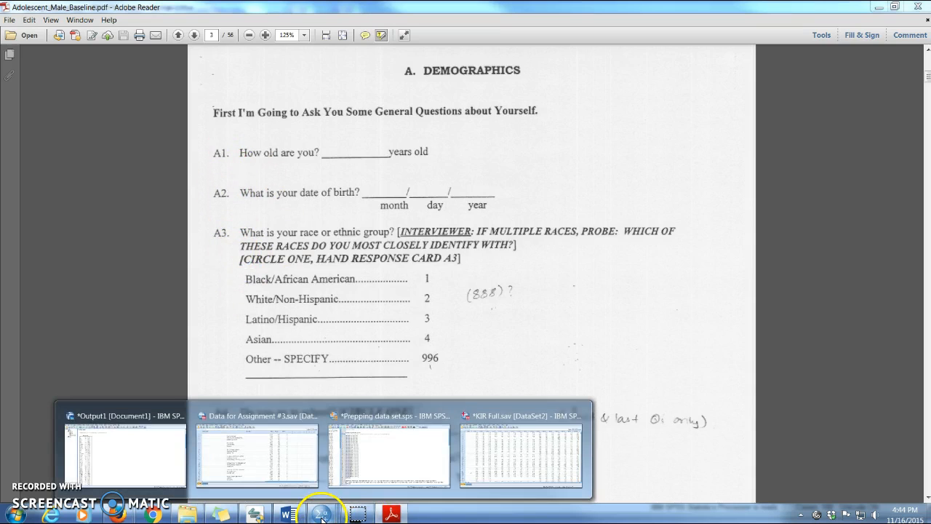
pyautogui.click(470, 469)
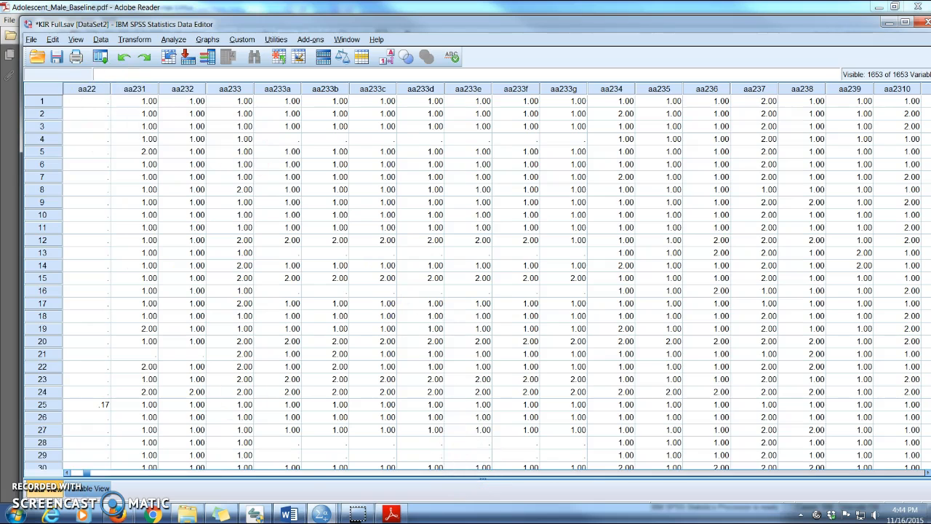
pyautogui.click(632, 474)
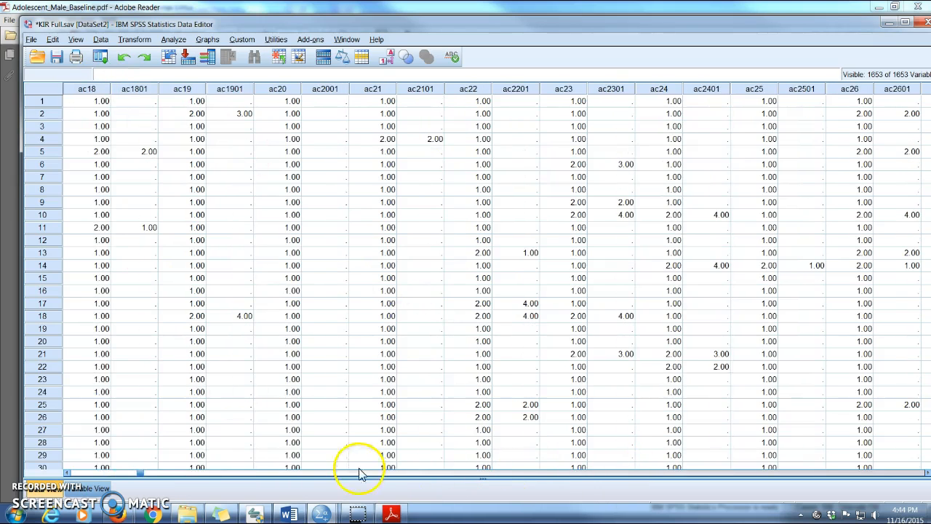
pyautogui.click(122, 474)
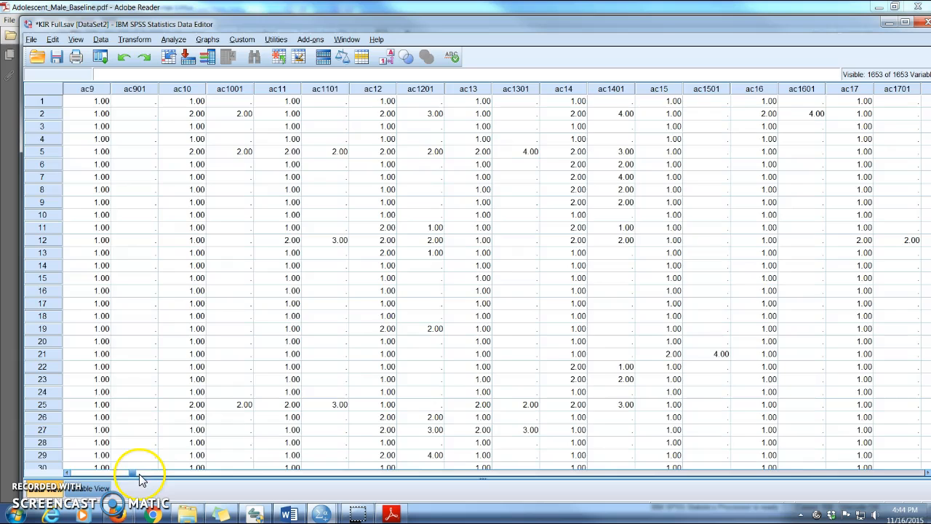
pyautogui.moveTo(134, 474); pyautogui.dragTo(91, 474)
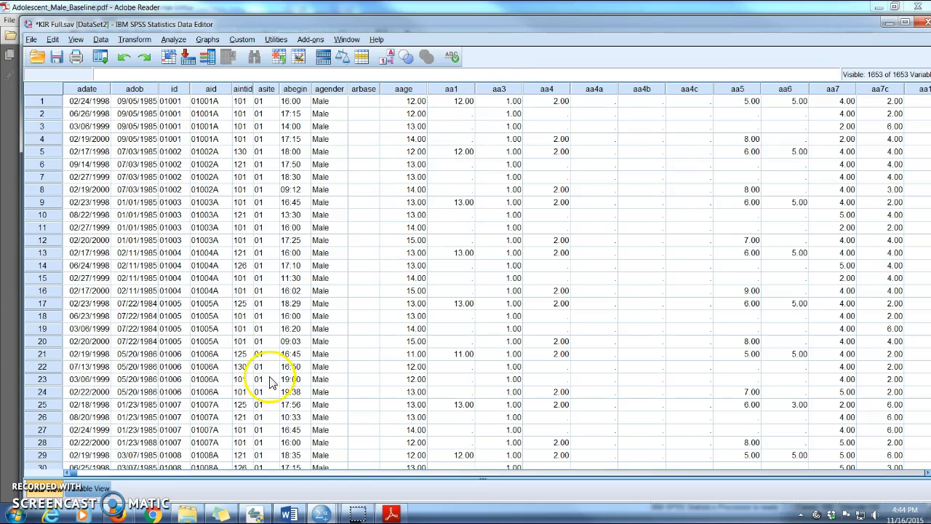
# Switch to the questionnaire PDF in Adobe Reader and go to page 10, the Self Esteem section.
pyautogui.click(391, 514)
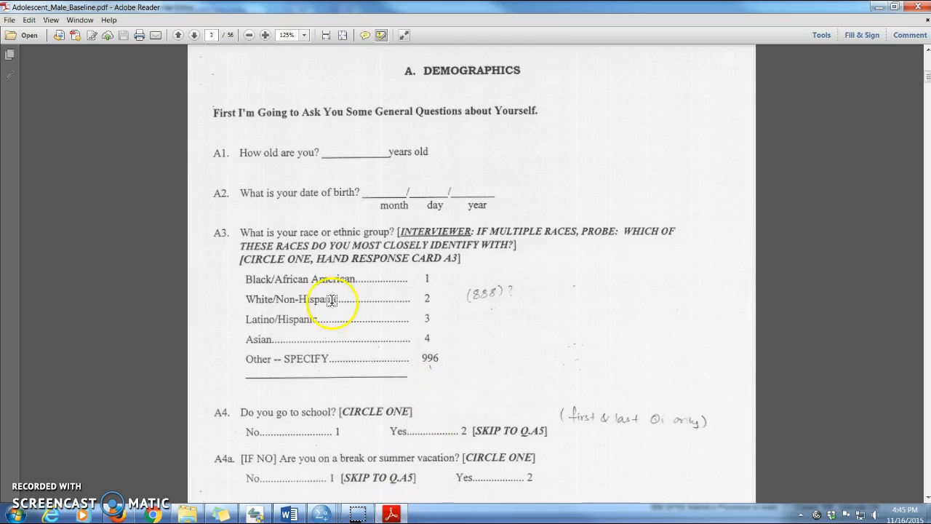
pyautogui.click(581, 374)
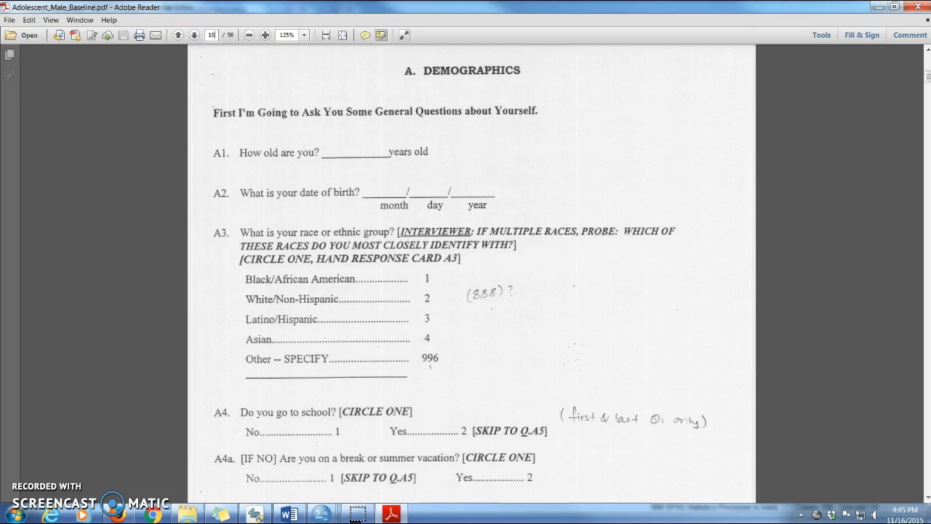
pyautogui.press('Return')
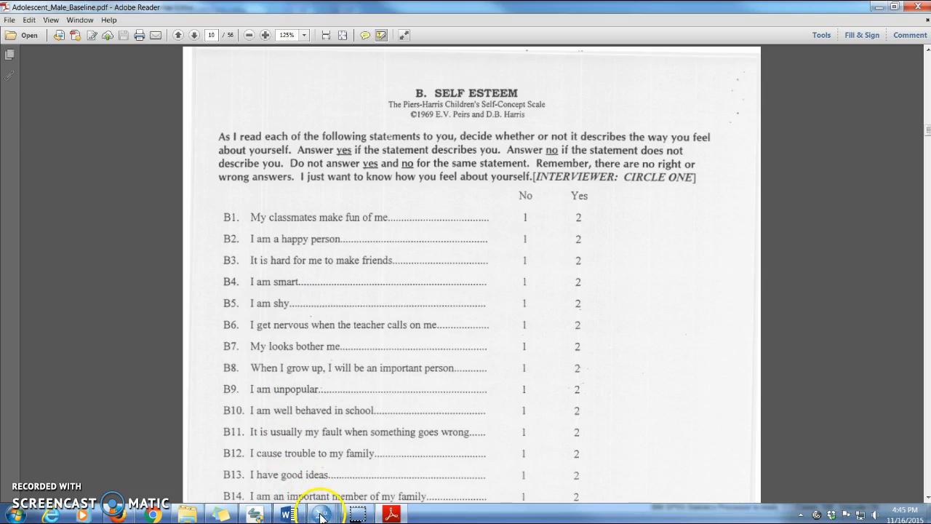
# Switch to the Prepping data set.sps syntax in SPSS and highlight the COMPUTE selfesteem command with its EXECUTE line.
pyautogui.moveTo(321, 511)
pyautogui.click(373, 473)
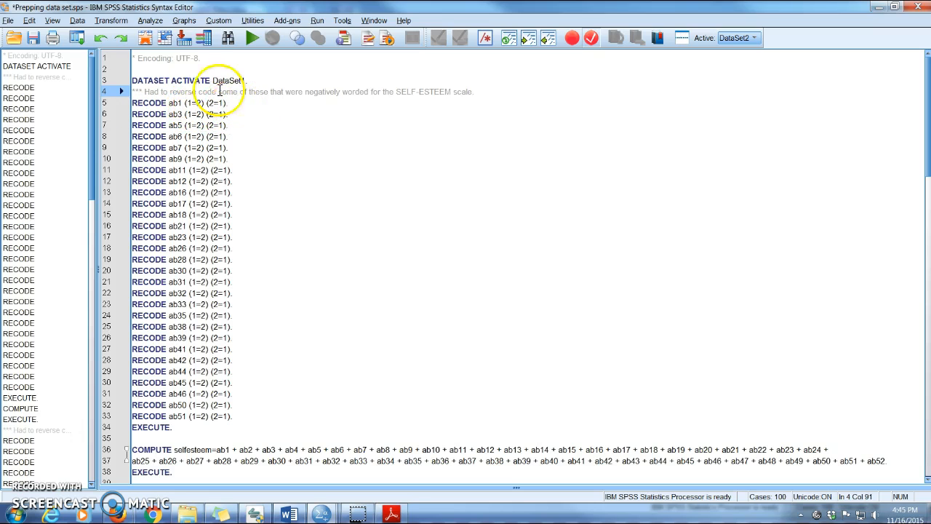
pyautogui.click(110, 21)
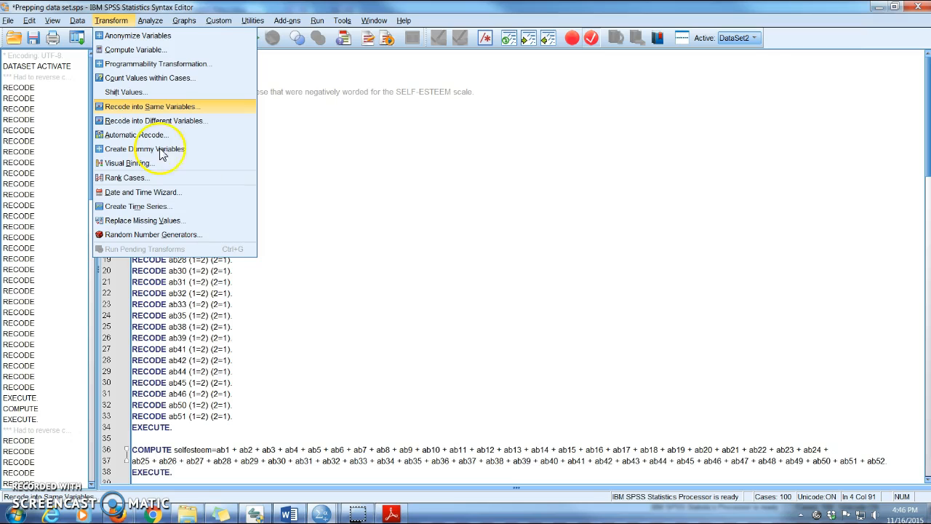
pyautogui.click(345, 293)
pyautogui.click(345, 293)
pyautogui.scroll(-2, 364, 320)
pyautogui.moveTo(134, 377); pyautogui.dragTo(770, 419)
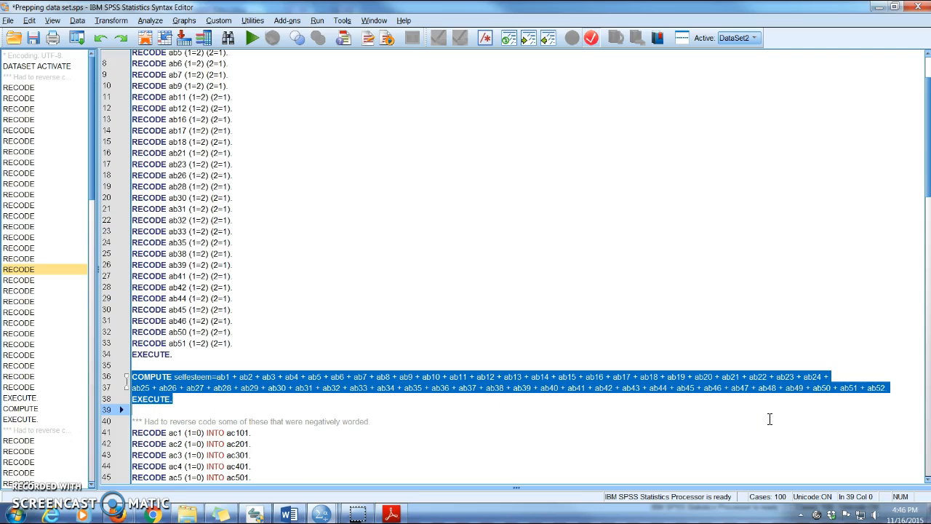
# Highlight the reverse-coding comment above the ac items and review the RECODE commands for ac1 through ac44.
pyautogui.scroll(-7, 757, 393)
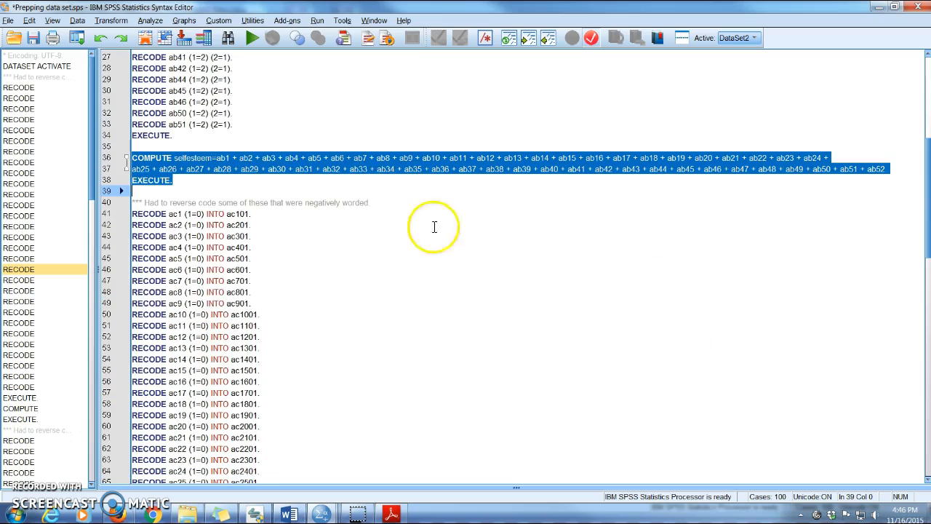
pyautogui.moveTo(144, 203); pyautogui.dragTo(372, 203)
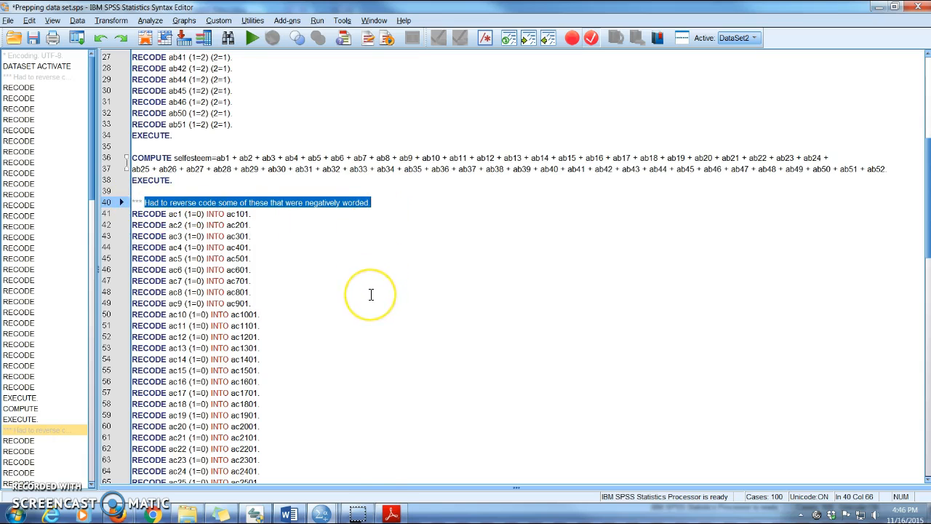
pyautogui.scroll(-4, 371, 294)
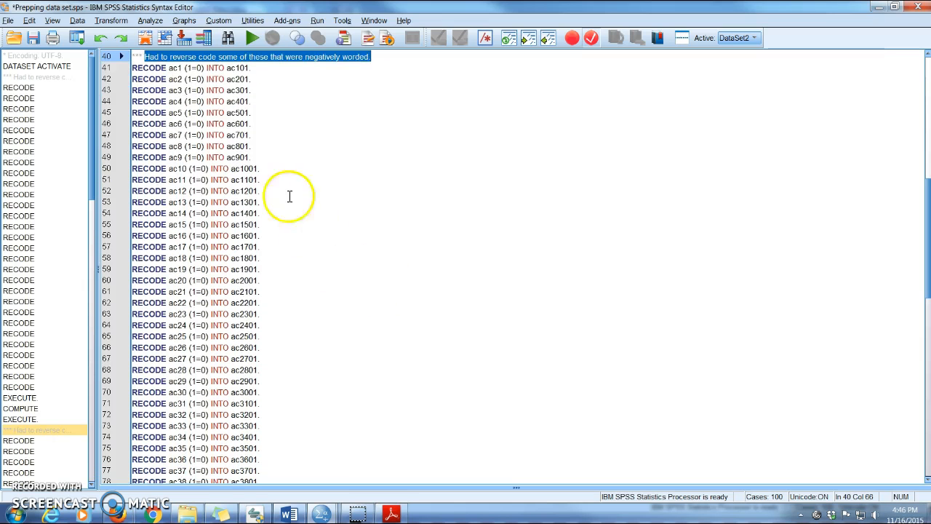
pyautogui.scroll(-4, 247, 309)
pyautogui.scroll(-1, 258, 309)
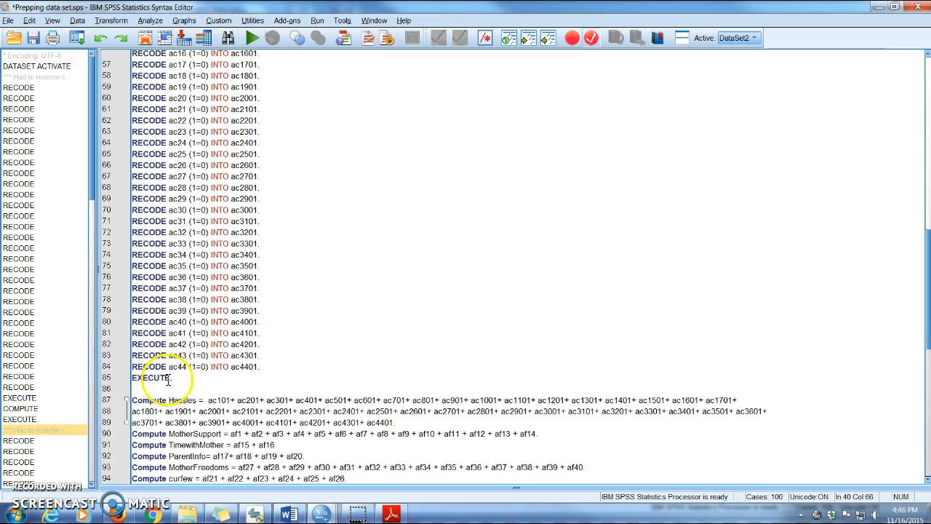
pyautogui.click(451, 277)
# Review the scale Compute commands, highlighting the sexok.1 to sexok.4 reversal block and the ah2 through SexOk block.
pyautogui.scroll(-4, 509, 277)
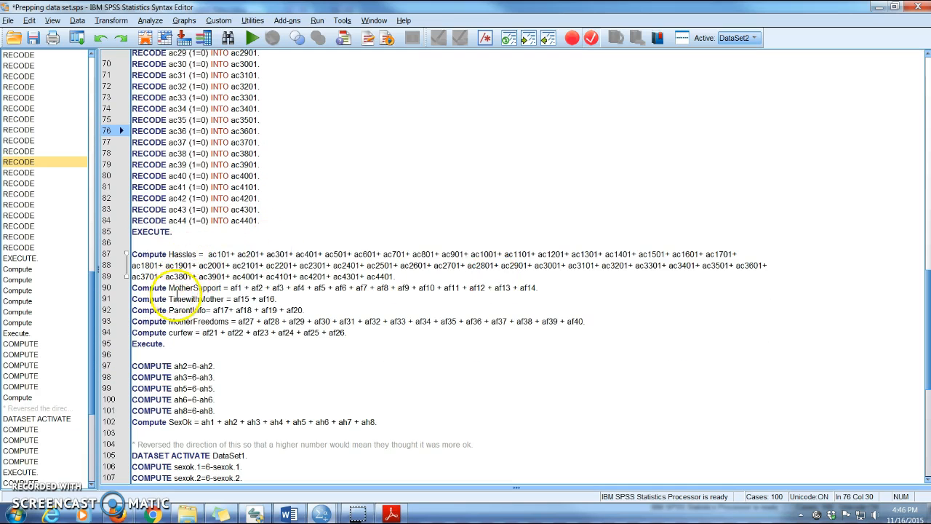
pyautogui.scroll(-4, 342, 356)
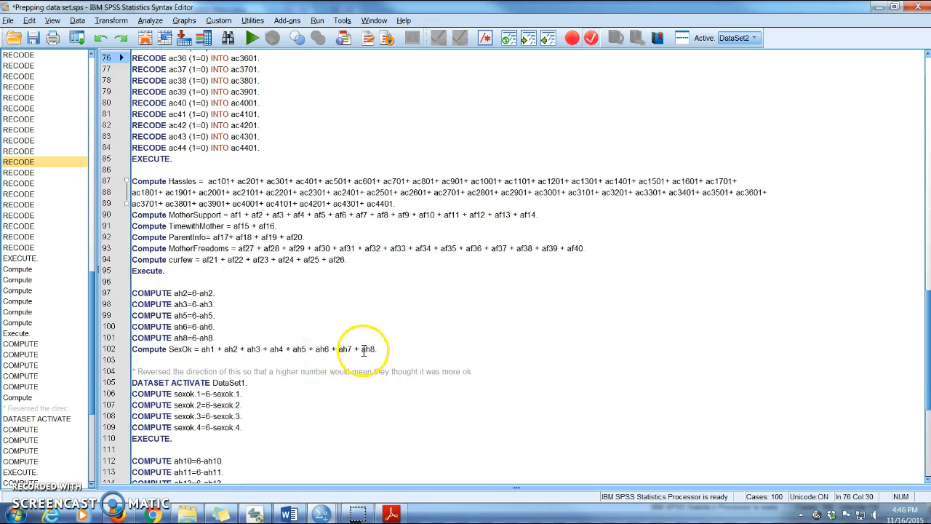
pyautogui.scroll(-1, 364, 350)
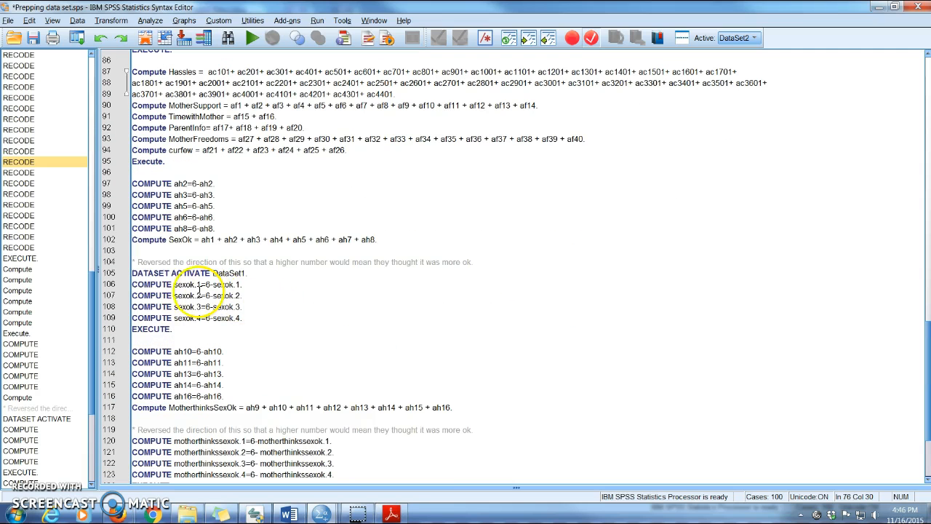
pyautogui.moveTo(132, 272); pyautogui.dragTo(208, 328)
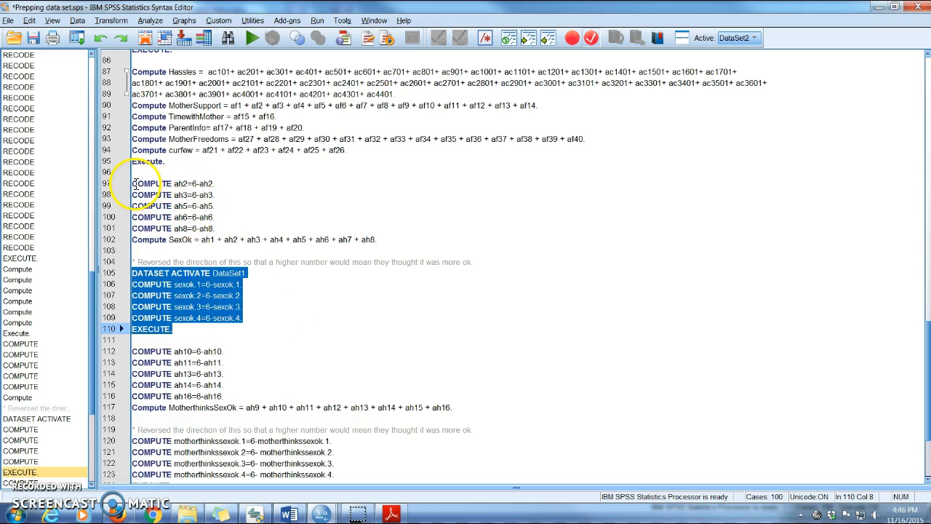
pyautogui.moveTo(135, 184); pyautogui.dragTo(370, 245)
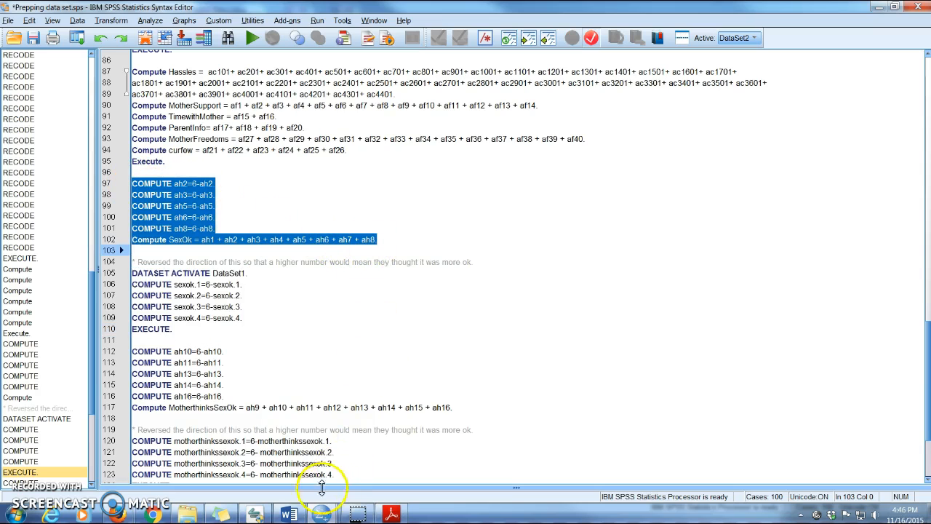
# Switch to the questionnaire PDF and examine items H1 to H8 with their agreement response scale on page 27.
pyautogui.click(391, 514)
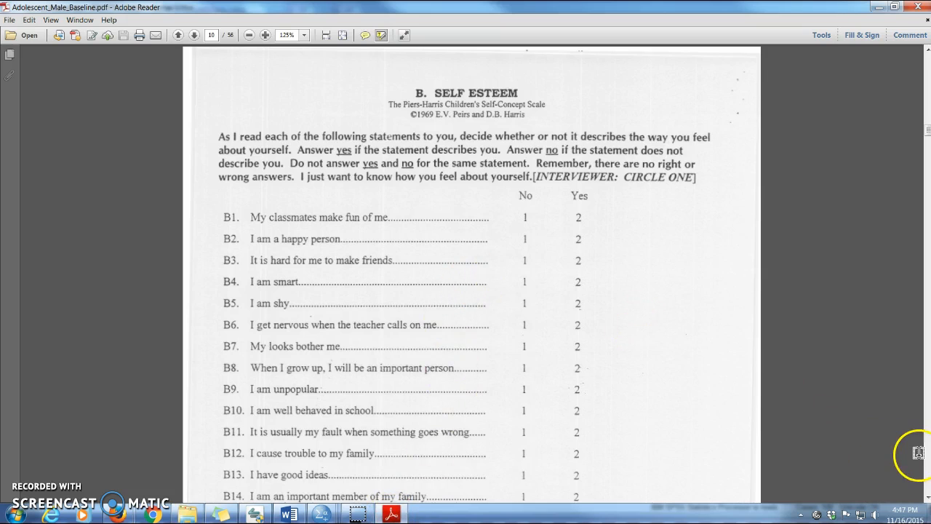
pyautogui.scroll(-20, 929, 458)
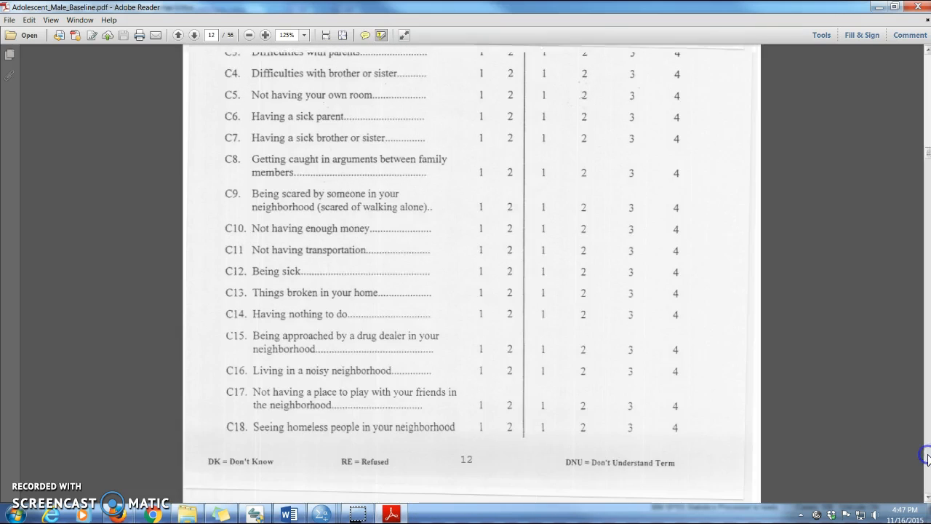
pyautogui.scroll(-20, 928, 458)
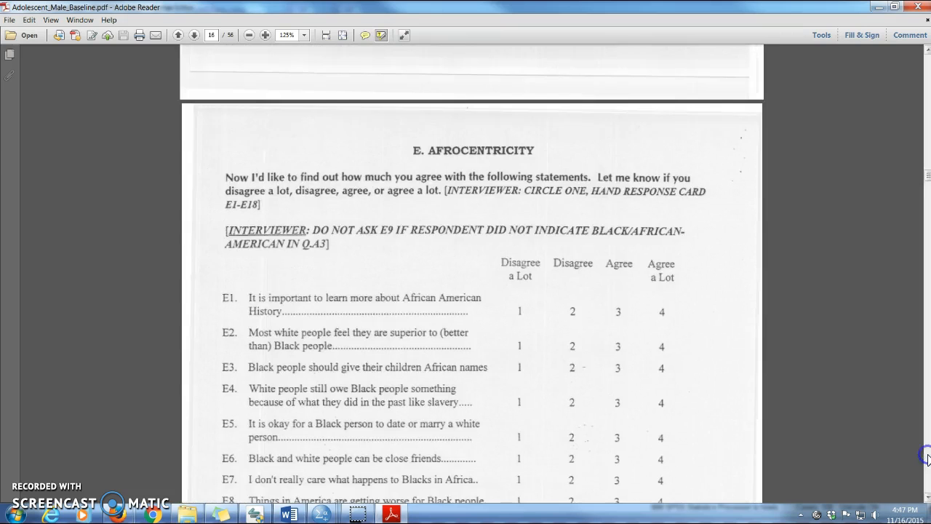
pyautogui.scroll(-20, 928, 458)
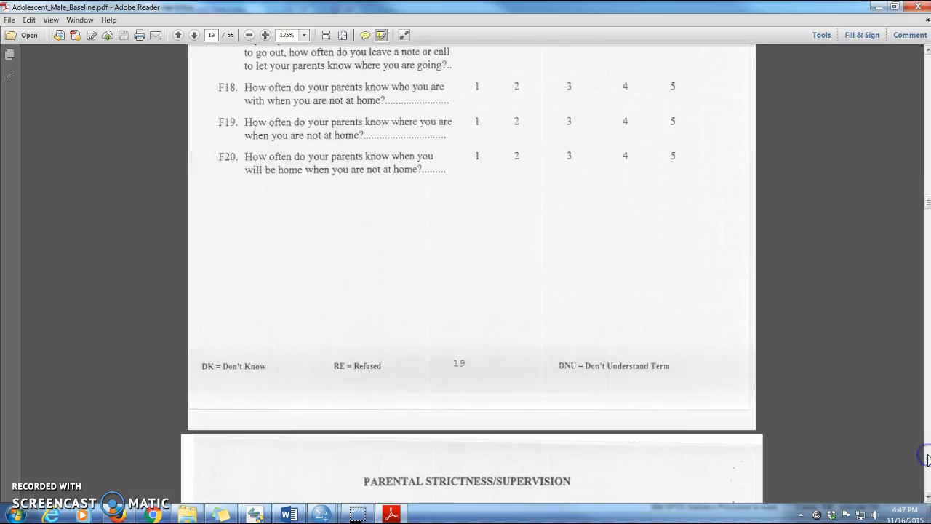
pyautogui.scroll(-20, 929, 458)
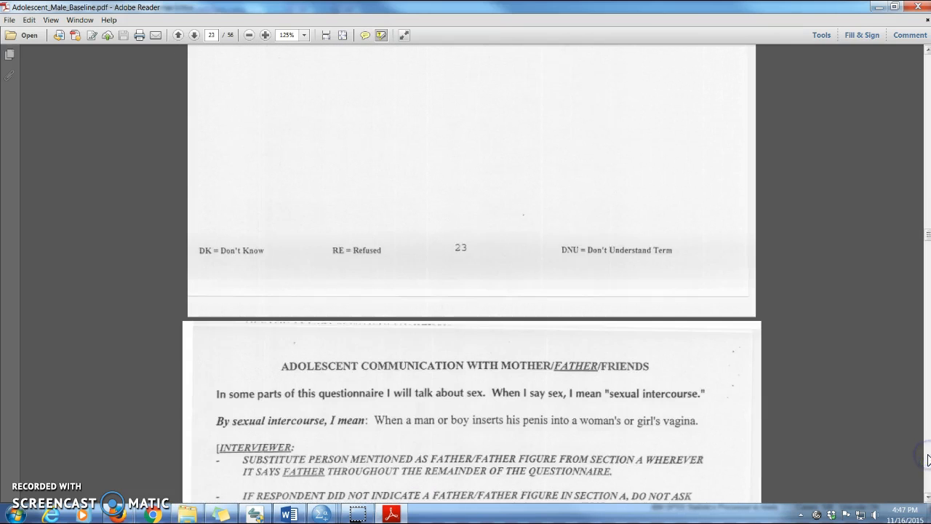
pyautogui.click(929, 459)
pyautogui.click(929, 459)
pyautogui.click(928, 459)
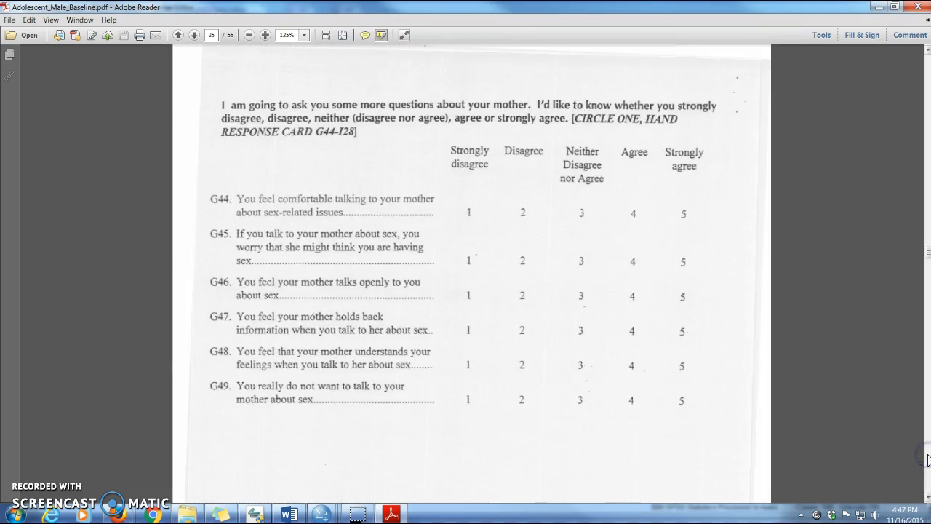
pyautogui.click(928, 459)
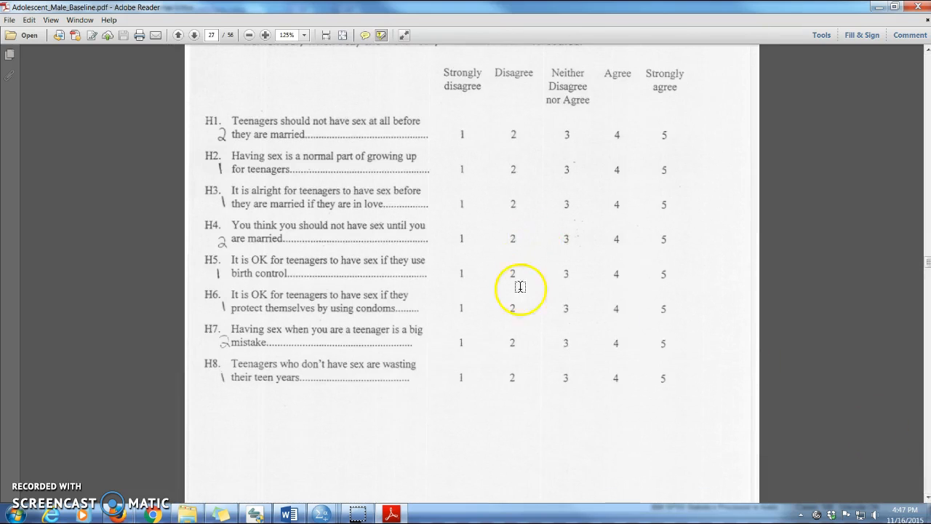
pyautogui.scroll(1, 521, 287)
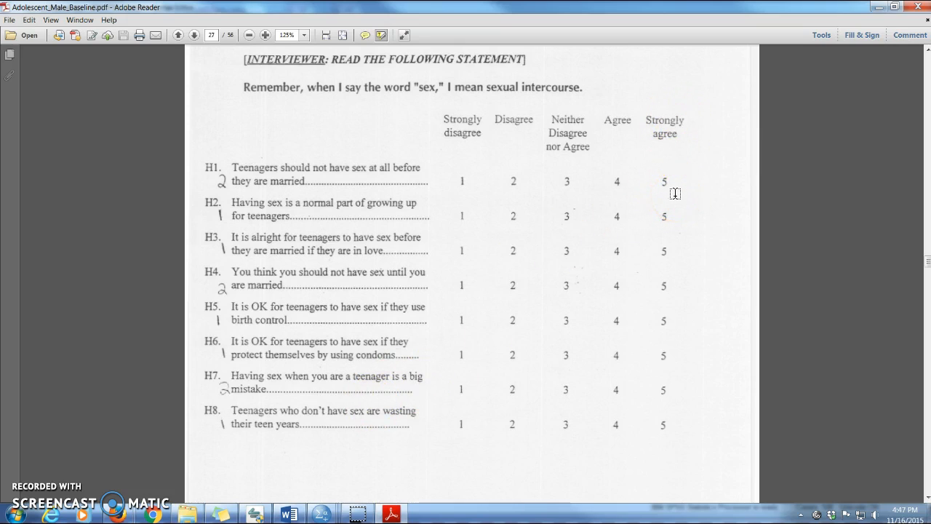
# Switch back to the Prepping data set.sps syntax in SPSS at the SexOk commands.
pyautogui.click(322, 515)
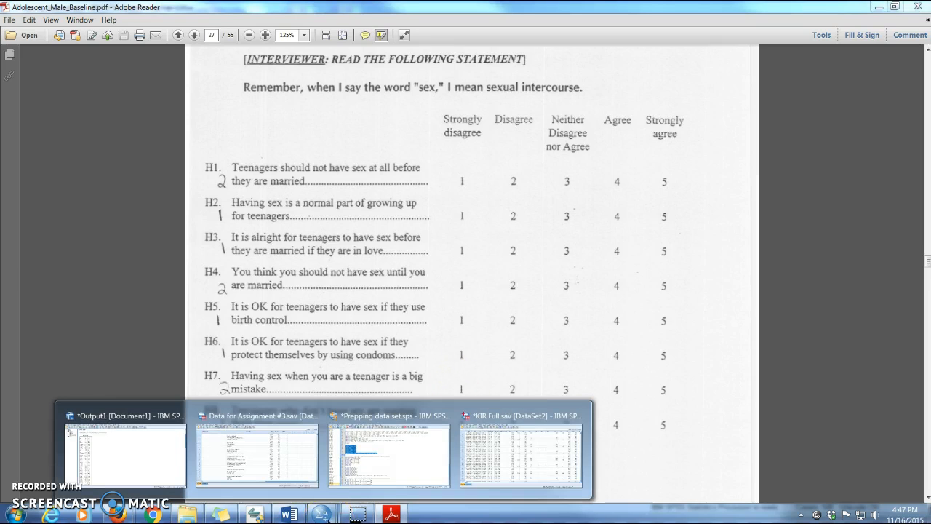
pyautogui.click(372, 473)
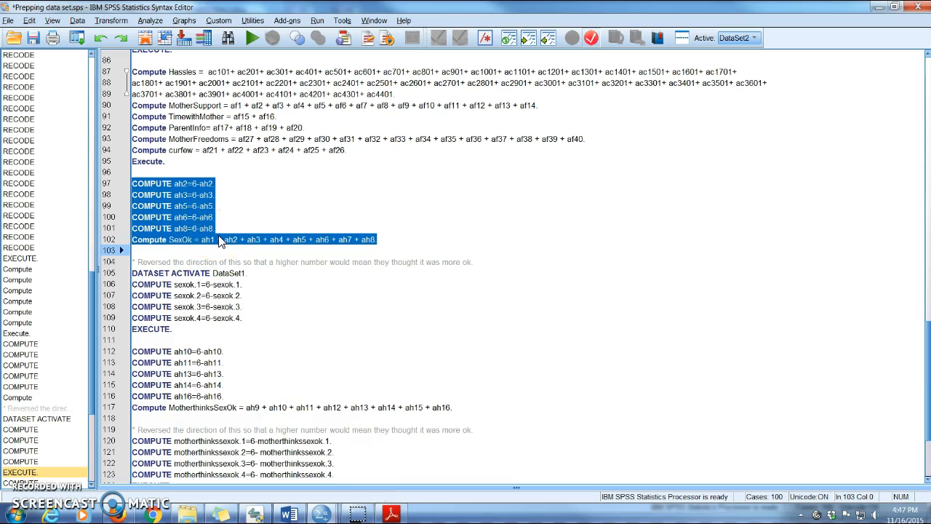
# Highlight the sexok.1 to sexok.4 reversal commands and review the remaining syntax through the RECODE ReligiousImp command.
pyautogui.click(133, 284)
pyautogui.moveTo(133, 284); pyautogui.dragTo(263, 318)
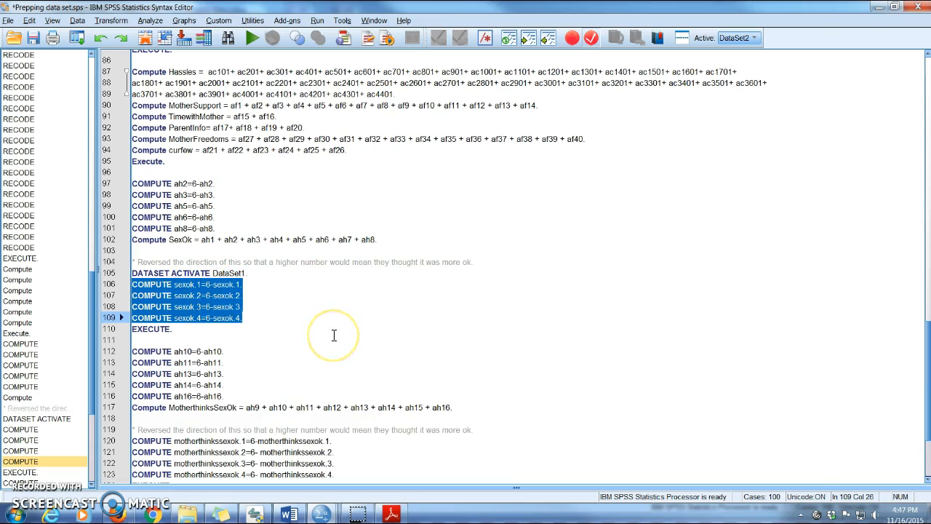
pyautogui.click(473, 343)
pyautogui.scroll(-4, 601, 339)
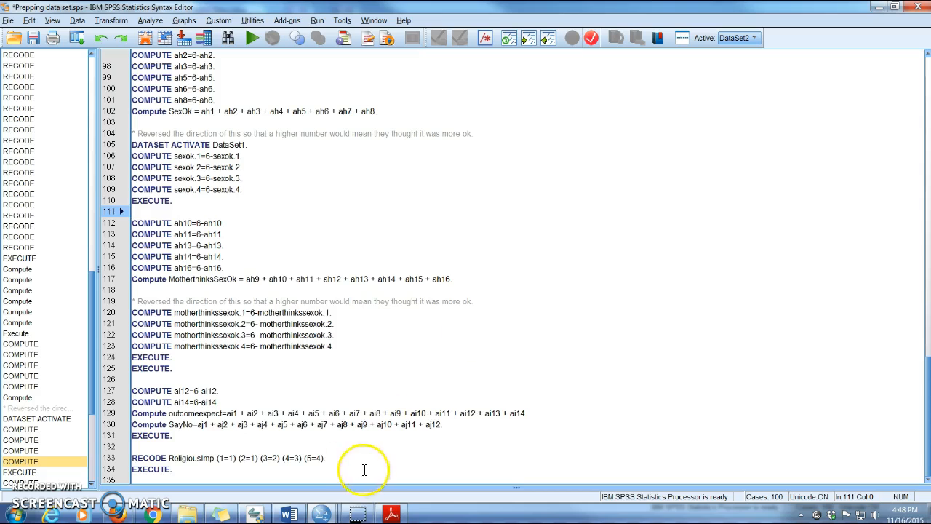
# Switch to the KIR Full.sav data set and highlight rows 1 to 4, the first participant's cases.
pyautogui.moveTo(318, 510)
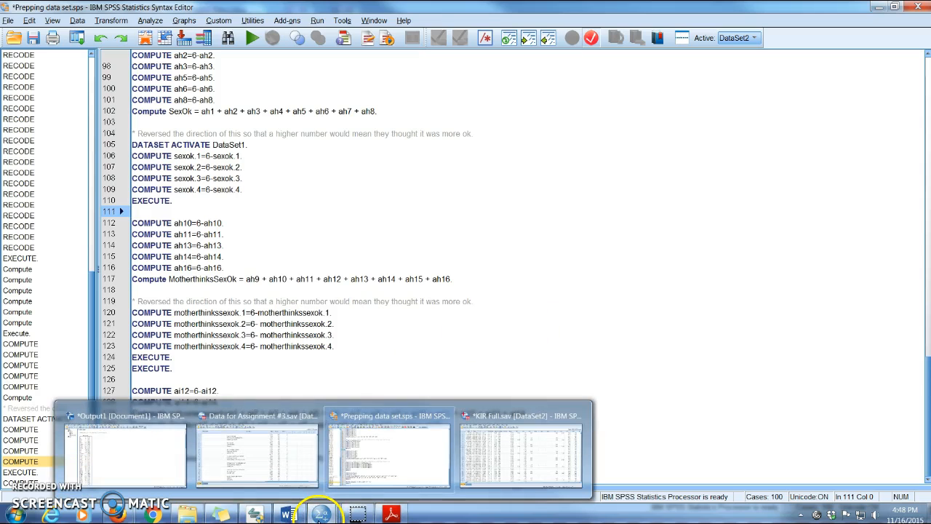
pyautogui.click(499, 447)
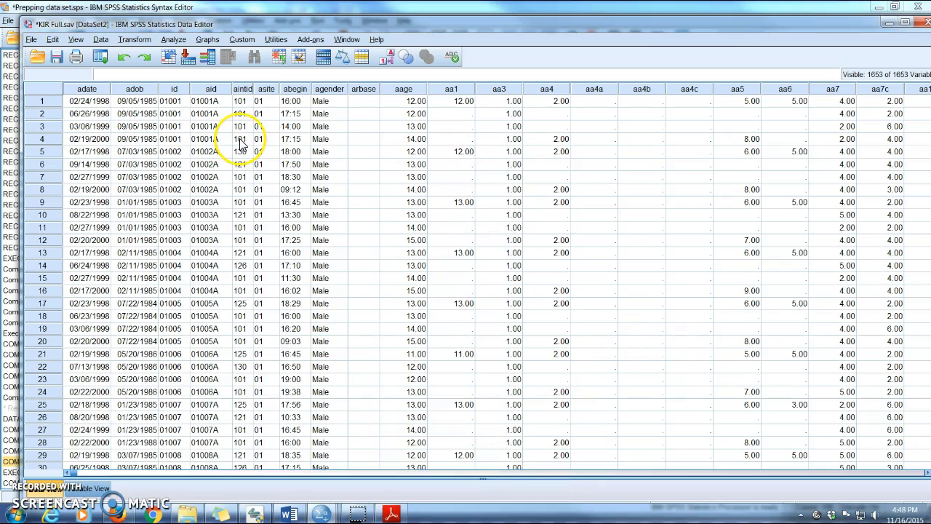
pyautogui.moveTo(41, 101); pyautogui.dragTo(46, 140)
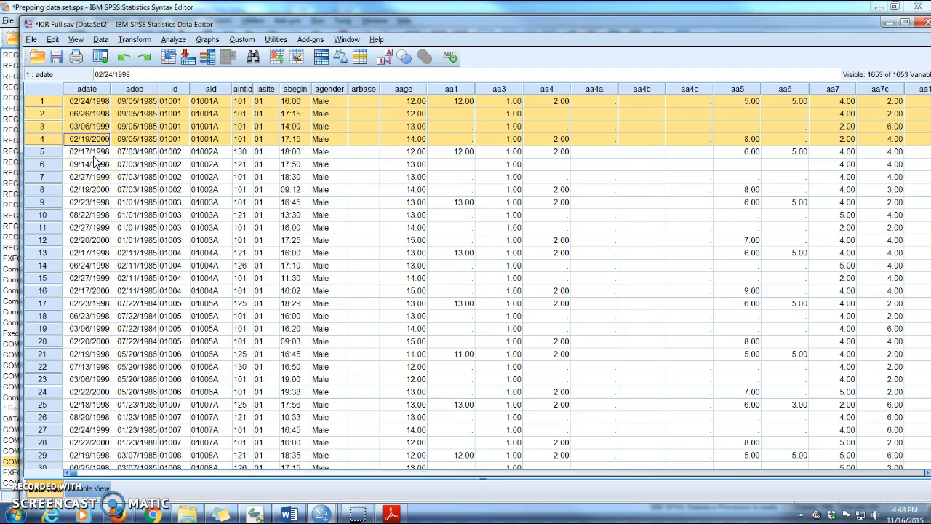
# Switch to Data for Assignment #3.sav and examine its first columns, starting with Session and TestingDate.
pyautogui.moveTo(323, 514)
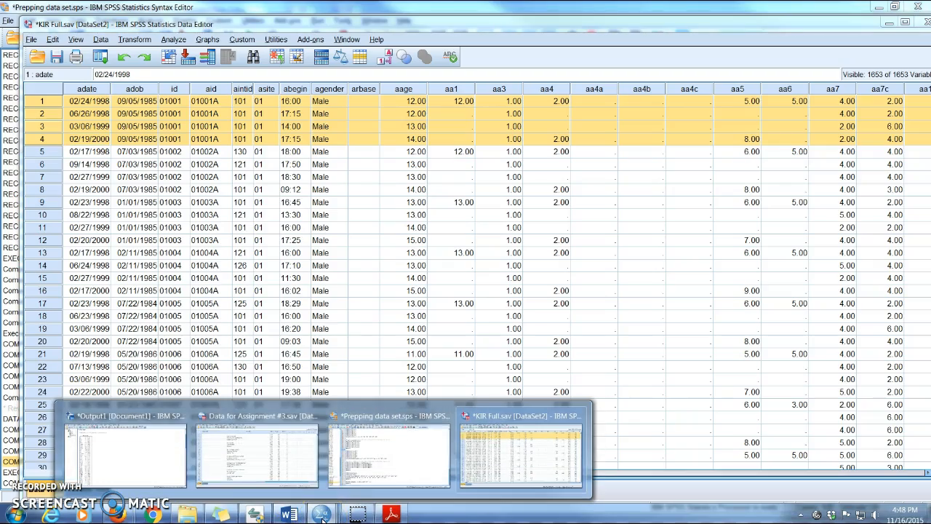
pyautogui.click(262, 436)
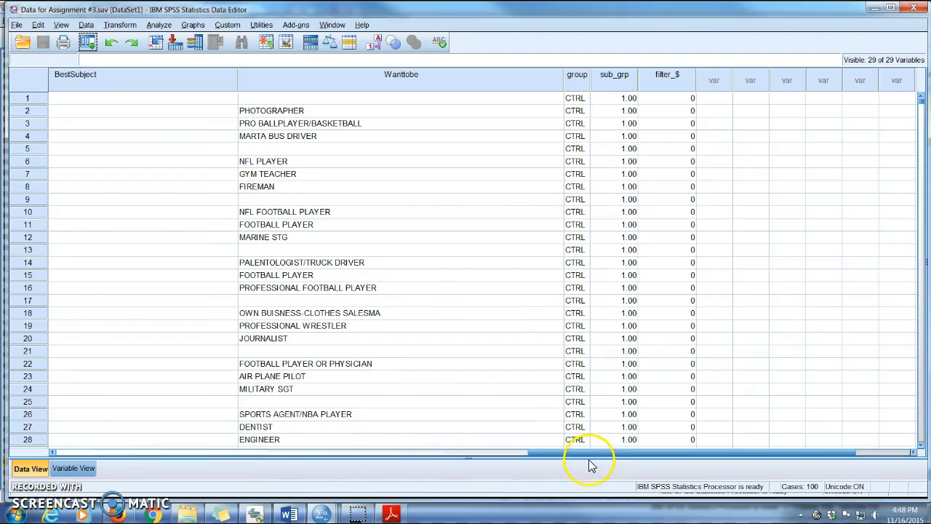
pyautogui.moveTo(590, 460); pyautogui.dragTo(73, 459)
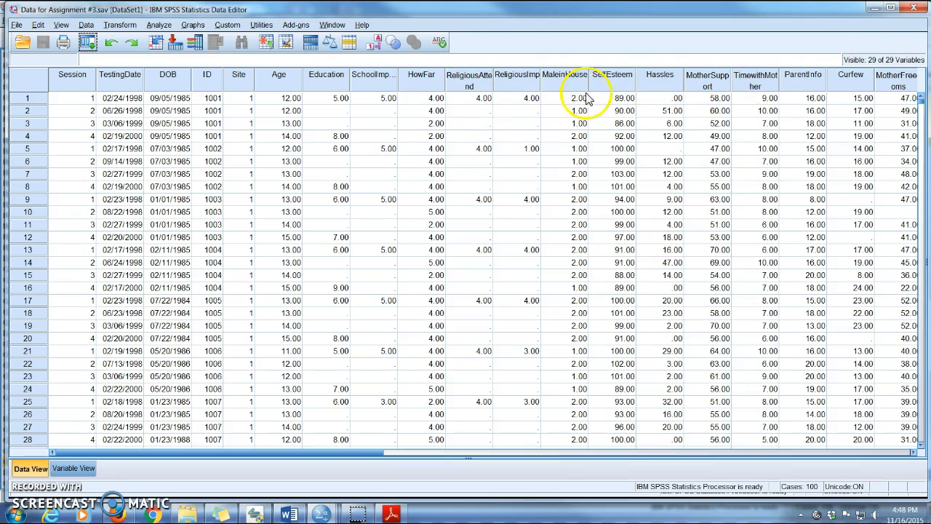
pyautogui.click(80, 98)
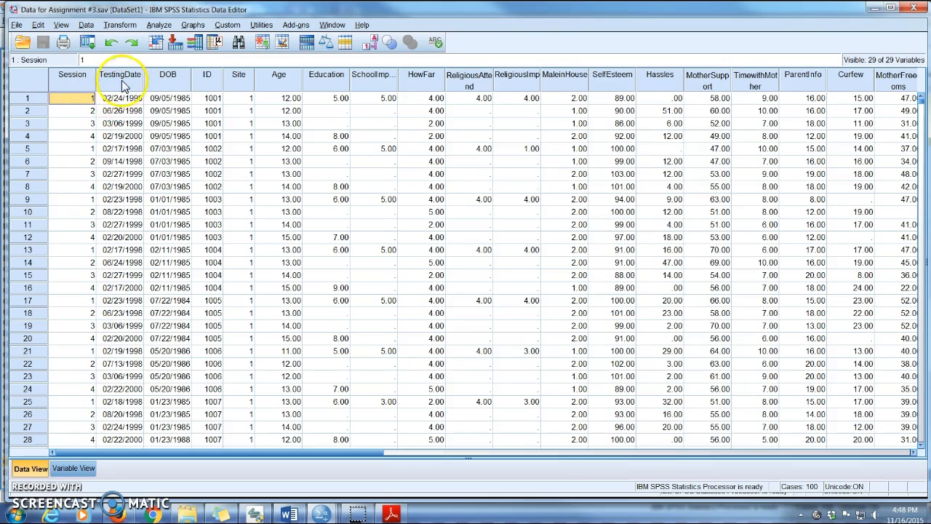
pyautogui.click(116, 88)
# Highlight rows 1 to 8 covering the first two participants' cases, and select the Session column.
pyautogui.click(23, 100)
pyautogui.moveTo(21, 104)
pyautogui.mouseDown()
pyautogui.moveTo(26, 143)
pyautogui.moveTo(27, 102)
pyautogui.mouseUp()
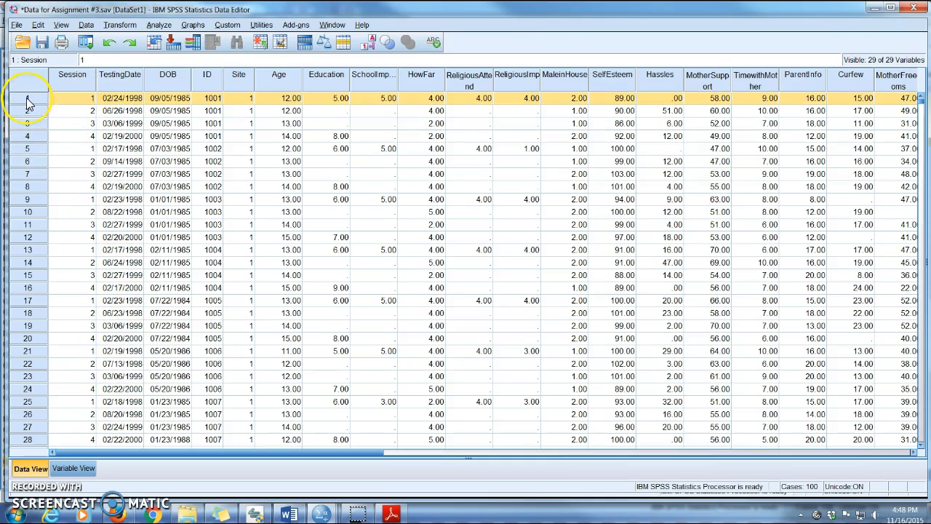
pyautogui.keyDown('shift'); pyautogui.click(30, 137); pyautogui.keyUp('shift')
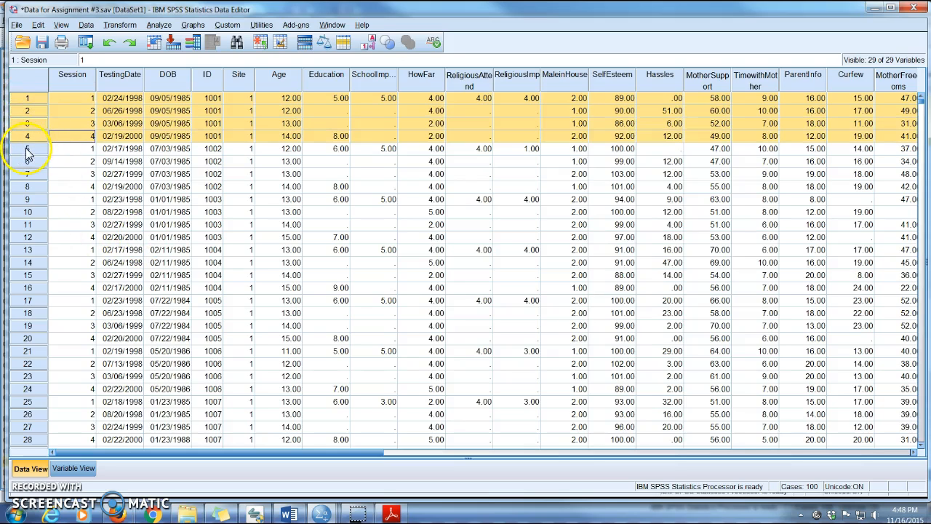
pyautogui.keyDown('shift'); pyautogui.click(27, 149); pyautogui.keyUp('shift')
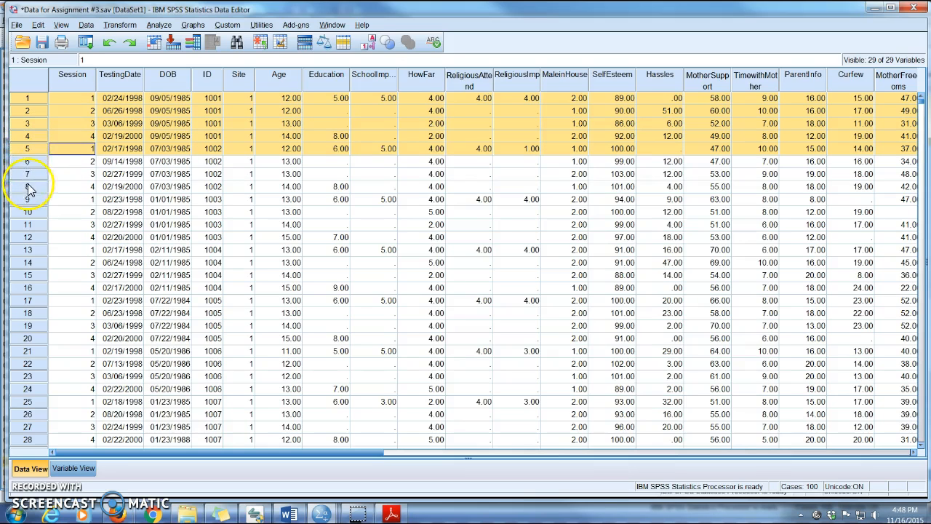
pyautogui.keyDown('shift'); pyautogui.click(27, 186); pyautogui.keyUp('shift')
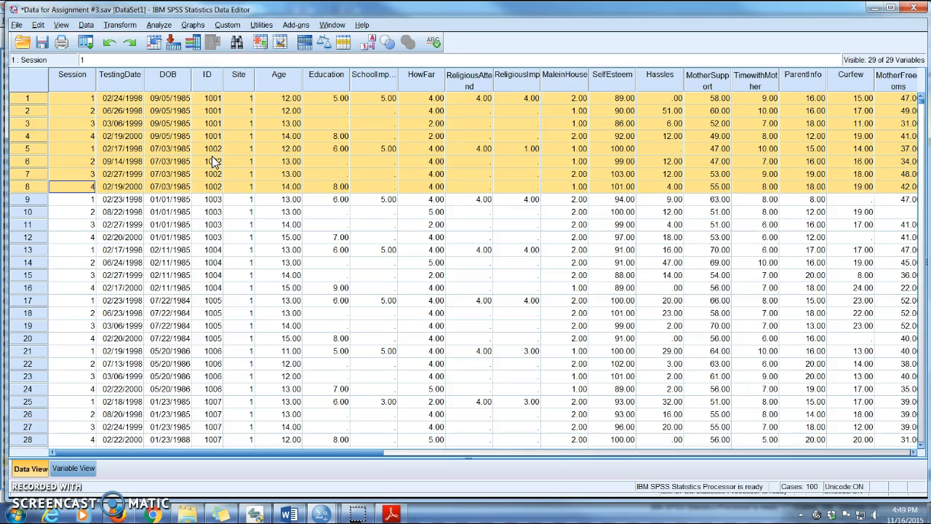
pyautogui.click(66, 75)
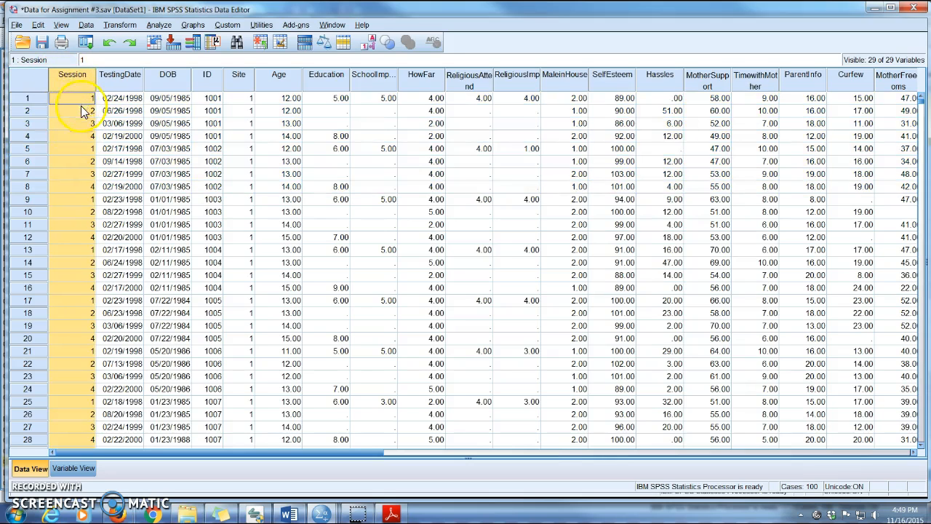
# Switch to the Word document Directions for converting long to wide.docx and review its restructuring instructions from Data to Group by index.
pyautogui.click(289, 514)
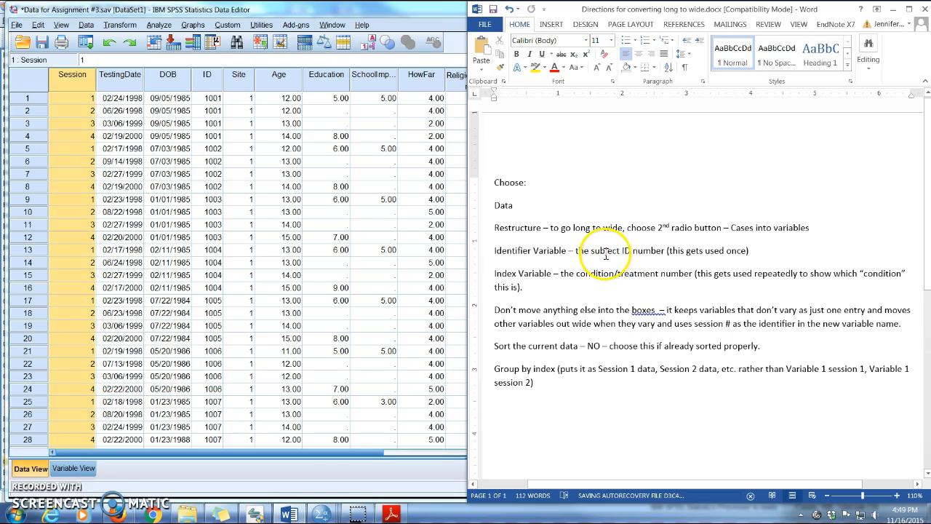
pyautogui.click(602, 228)
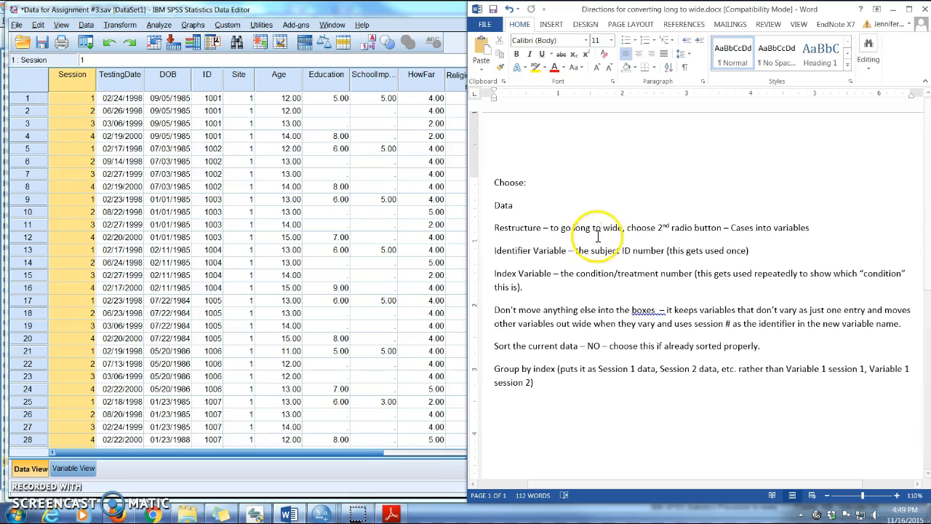
pyautogui.click(498, 209)
pyautogui.moveTo(498, 209); pyautogui.dragTo(598, 393)
pyautogui.click(573, 214)
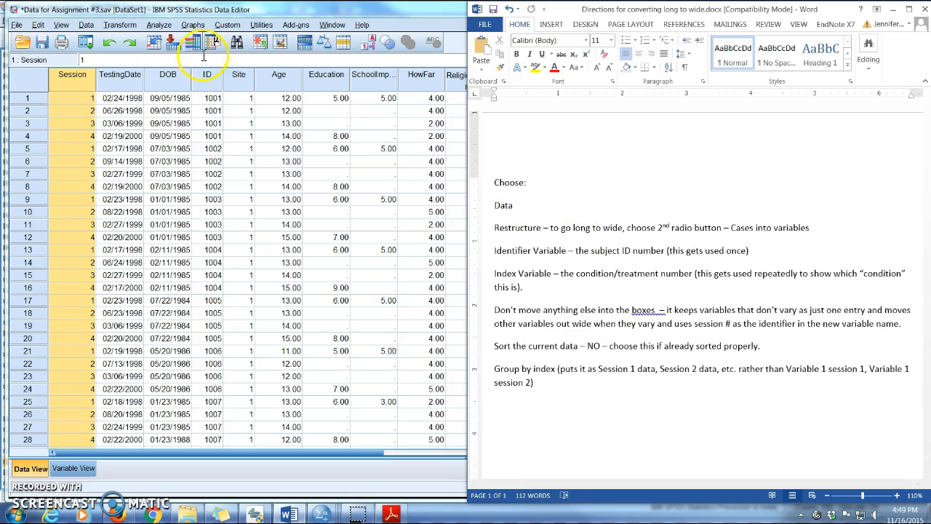
# Place the SPSS data editor beside the Word directions and start Restructure, saving the dataset as Data for Assignment #3 temp.sav.
pyautogui.doubleClick(226, 11)
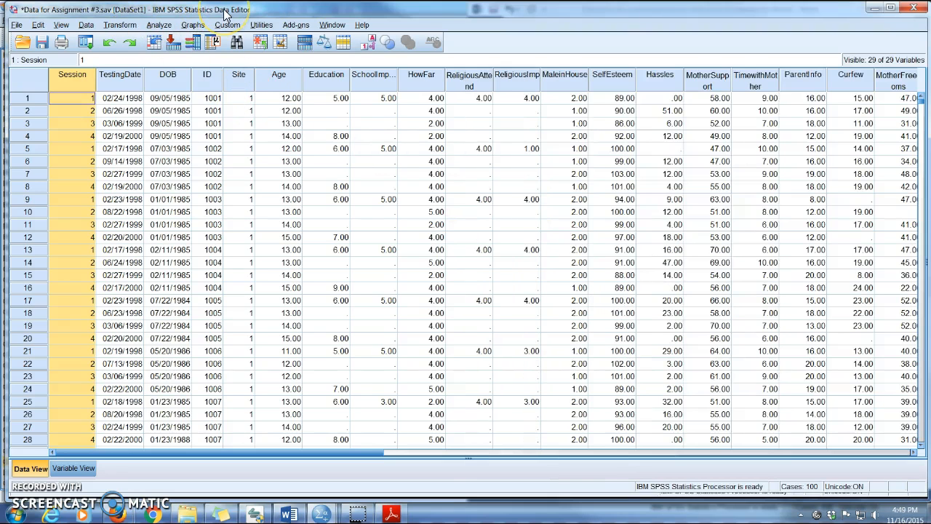
pyautogui.doubleClick(226, 12)
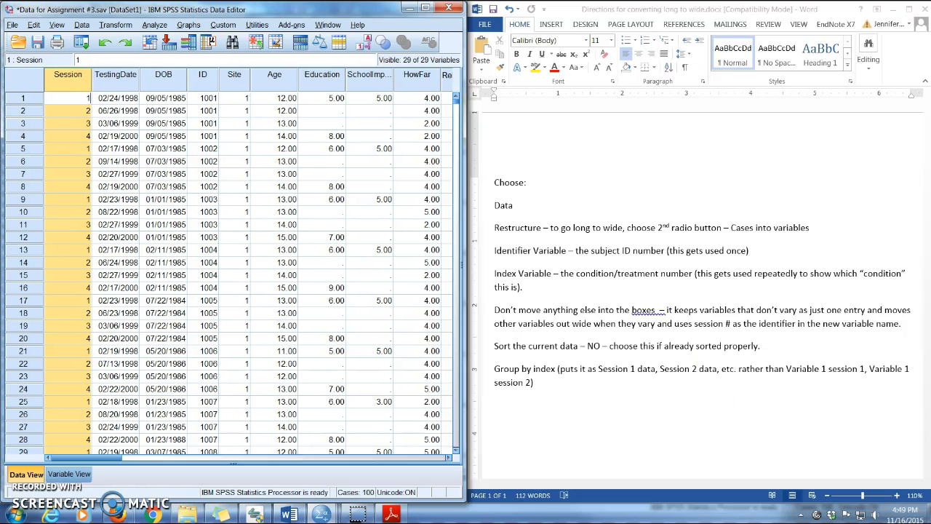
pyautogui.click(82, 25)
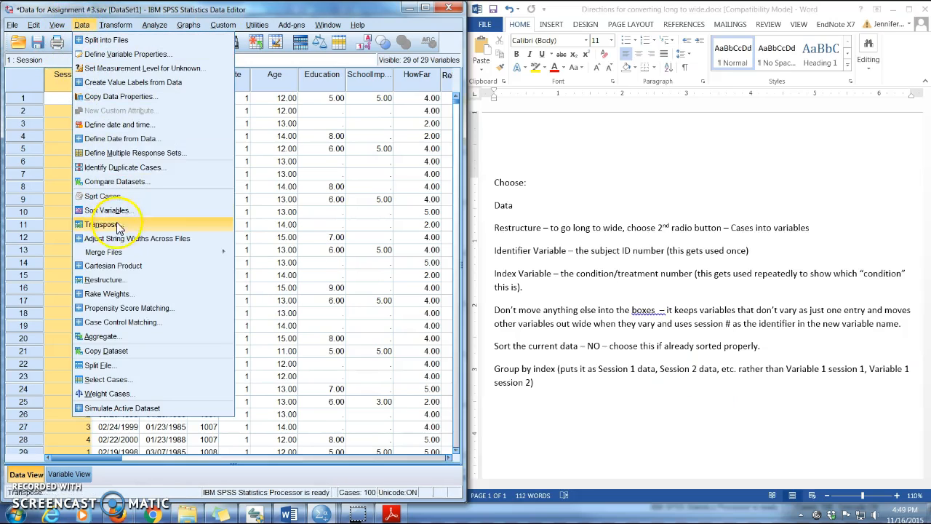
pyautogui.click(106, 281)
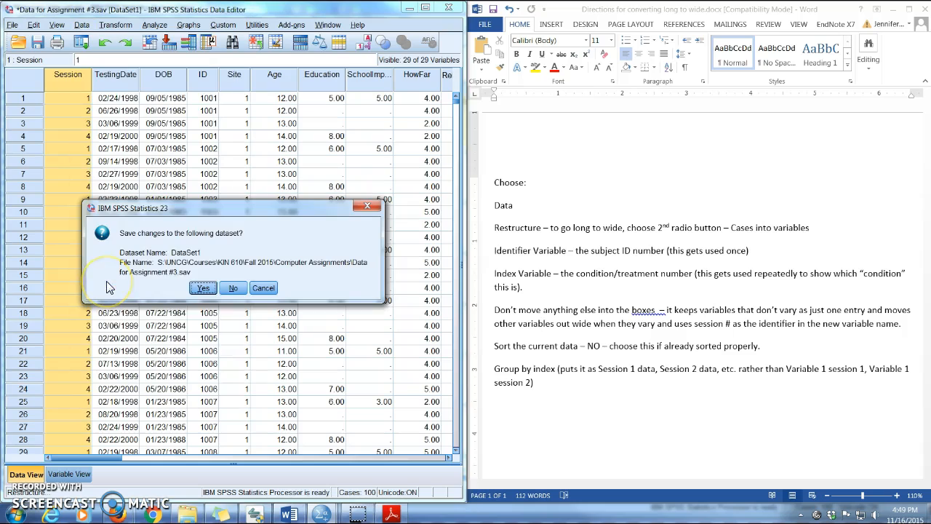
pyautogui.click(204, 288)
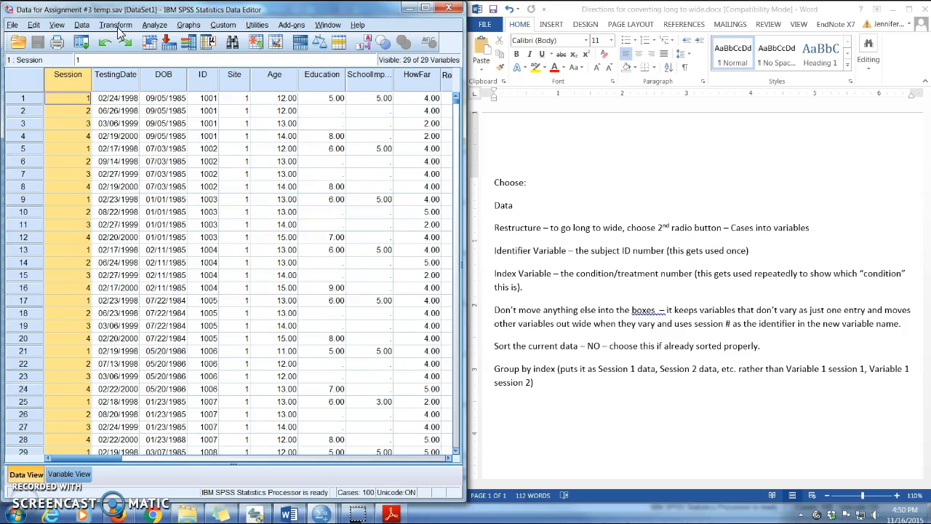
# Start the Restructure Data Wizard and choose to restructure selected cases into variables.
pyautogui.click(83, 25)
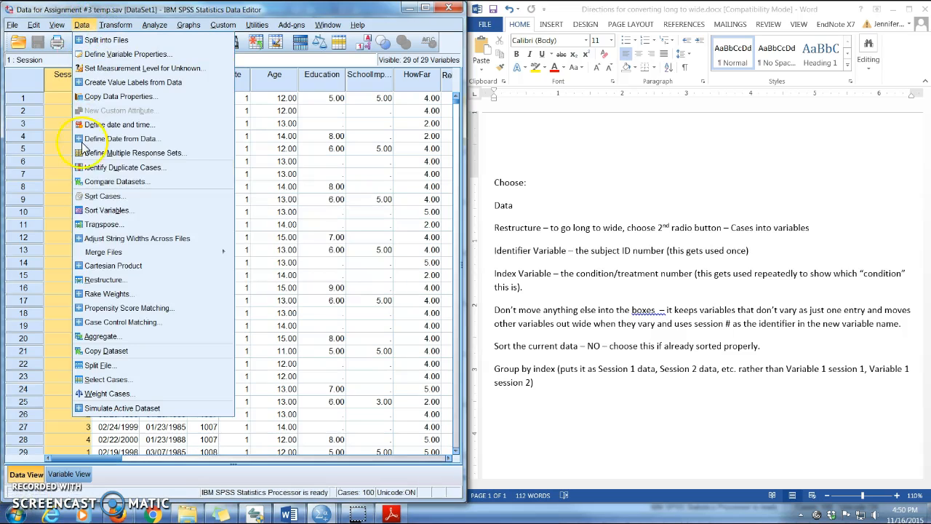
pyautogui.click(104, 280)
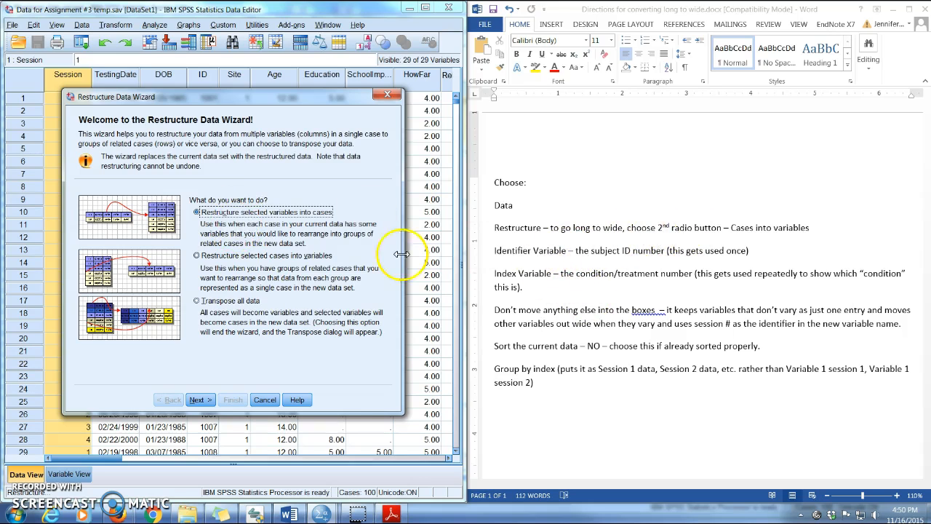
pyautogui.click(198, 257)
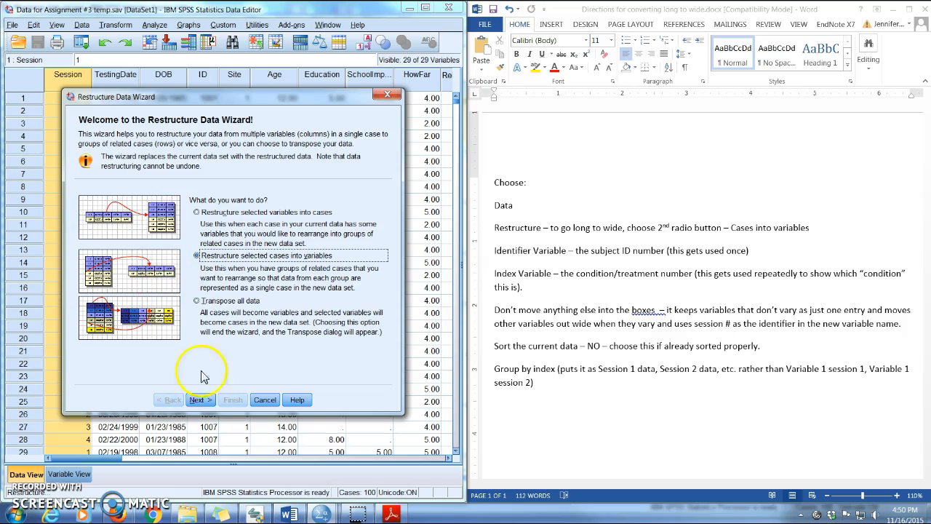
pyautogui.click(198, 401)
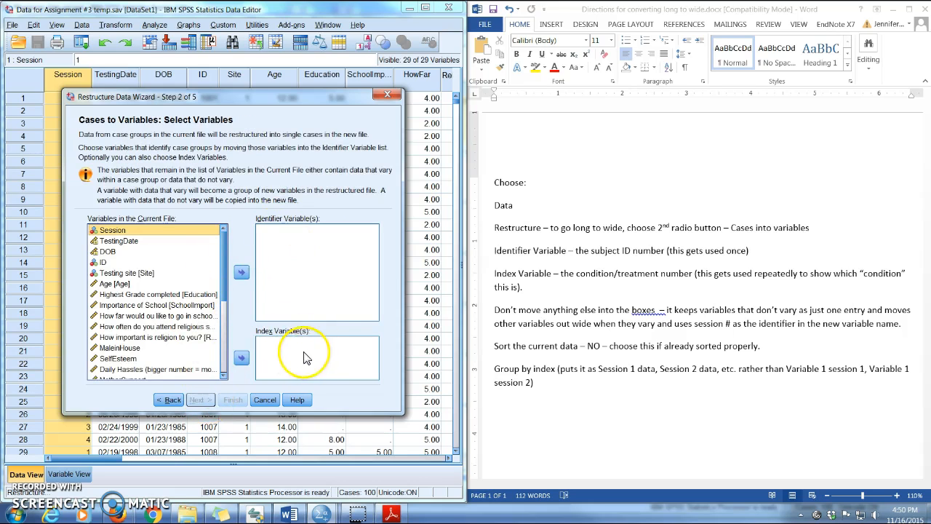
# Highlight the Index Variable description in the directions and assign Session as the index variable in the wizard.
pyautogui.click(576, 279)
pyautogui.moveTo(561, 275); pyautogui.dragTo(522, 287)
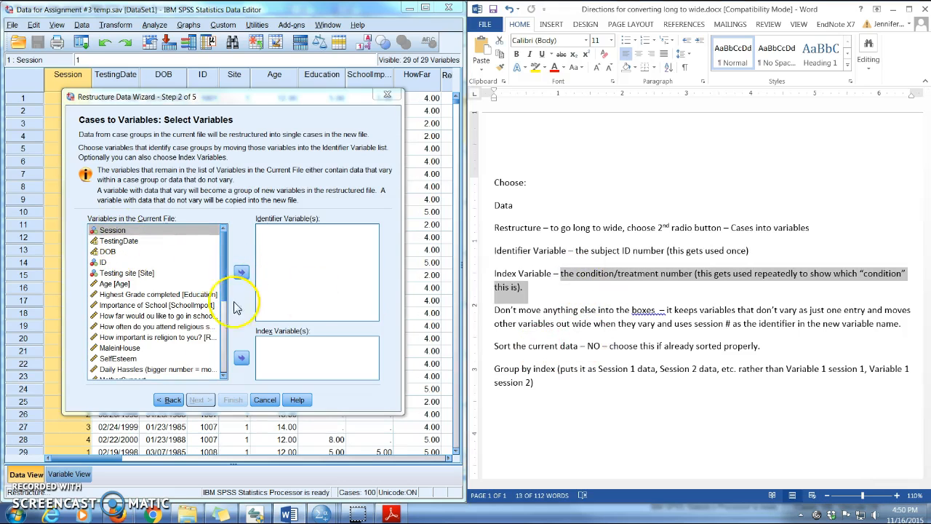
pyautogui.click(156, 230)
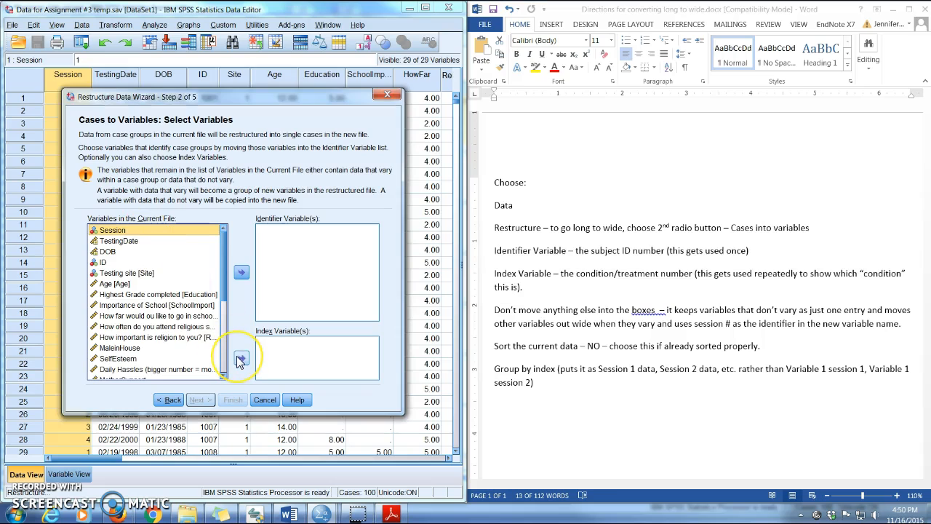
pyautogui.click(241, 358)
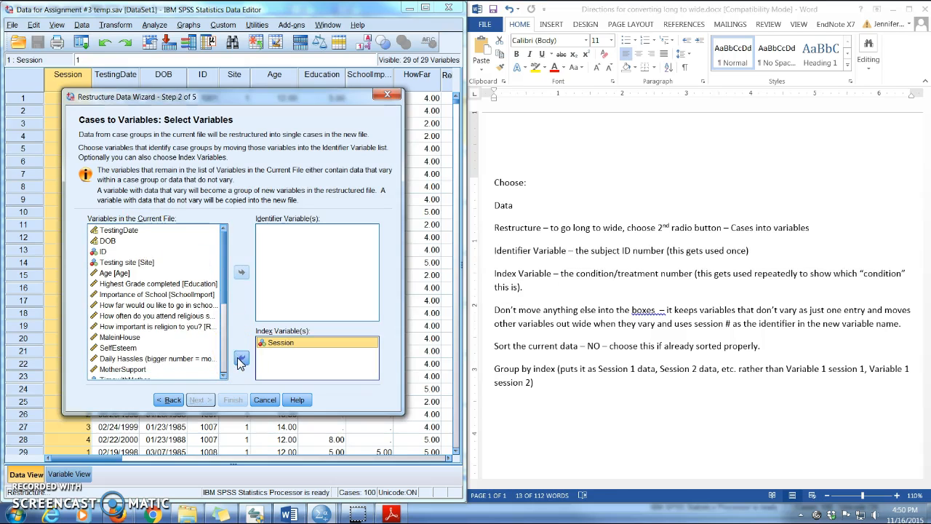
# Highlight the Identifier Variable instruction in the directions and assign ID as the identifier variable in the wizard.
pyautogui.click(551, 318)
pyautogui.click(521, 252)
pyautogui.moveTo(492, 252); pyautogui.dragTo(793, 247)
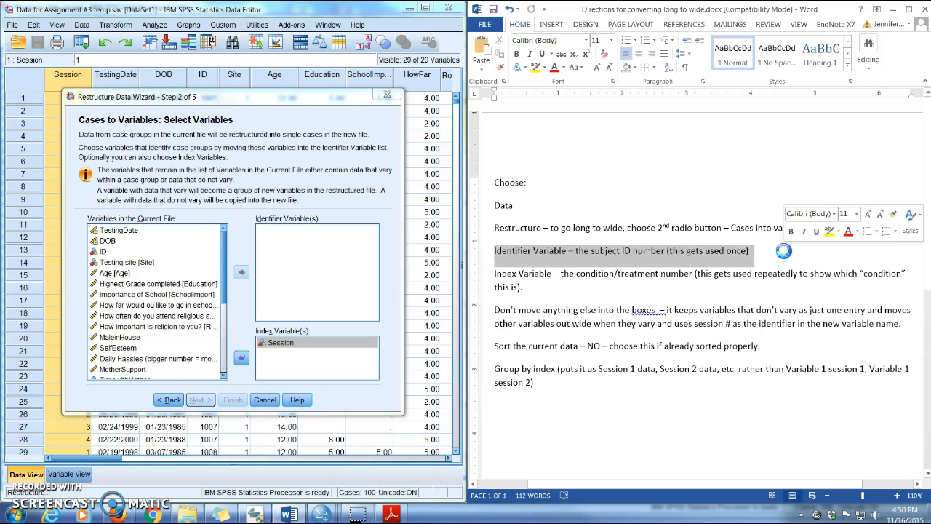
pyautogui.click(105, 251)
pyautogui.click(241, 272)
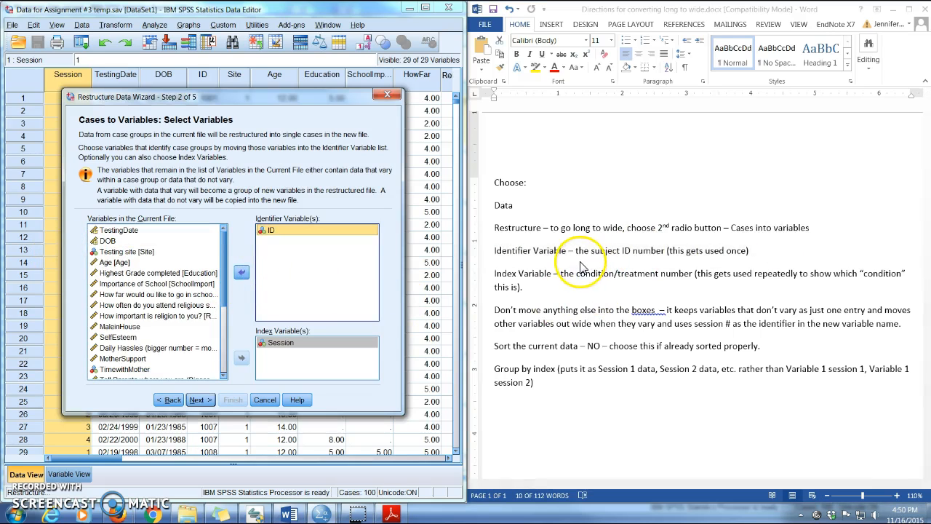
# Highlight the notes on leaving other variables unmoved and on sorting, and set the wizard to use the data as currently sorted.
pyautogui.tripleClick(547, 315)
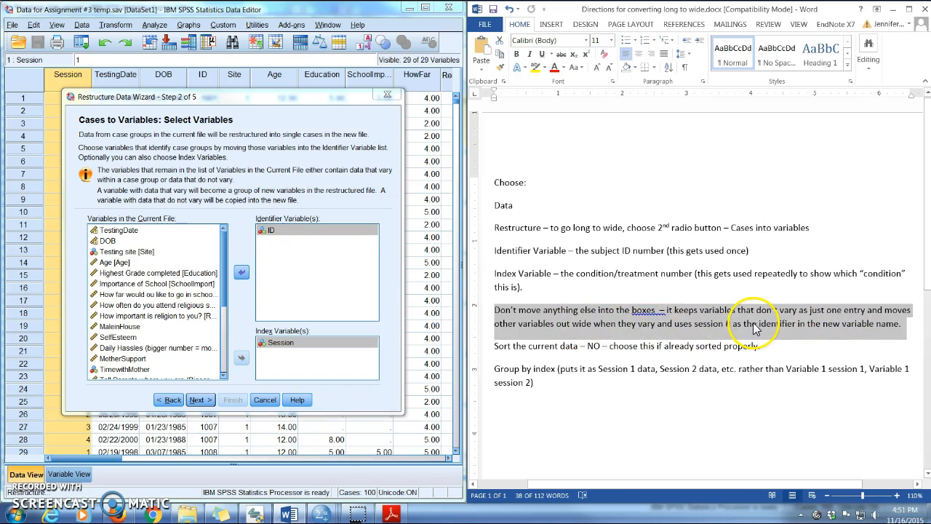
pyautogui.click(519, 352)
pyautogui.moveTo(495, 347); pyautogui.dragTo(809, 347)
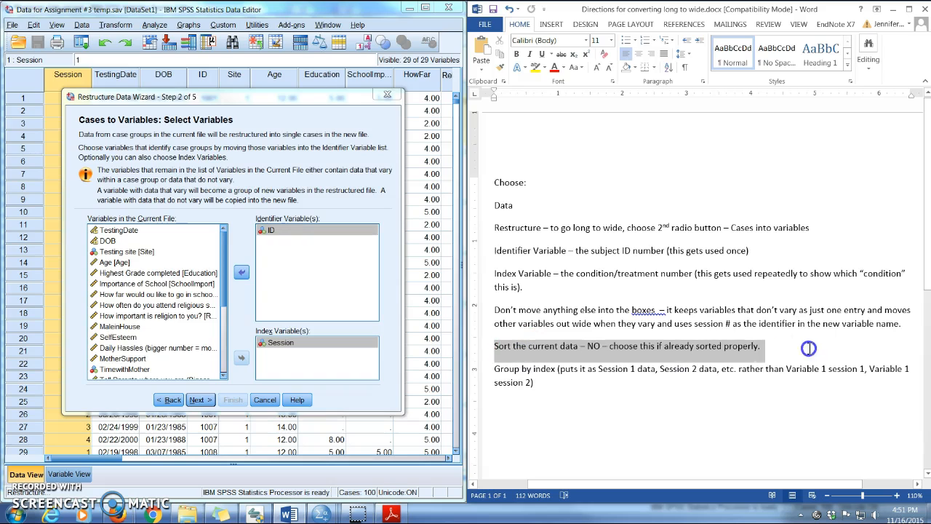
pyautogui.click(198, 400)
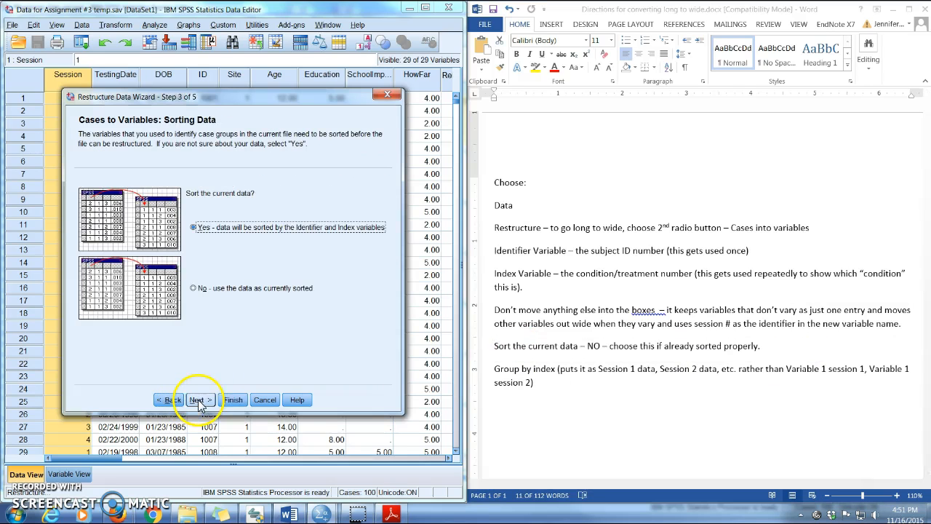
pyautogui.click(195, 288)
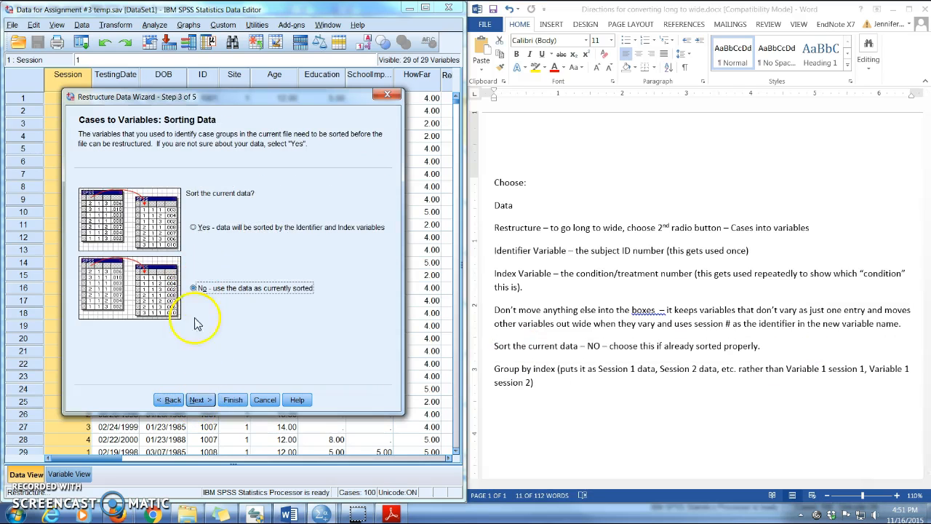
# Group the new variables by index in the wizard's options, restructure the data now, and acknowledge the notice about sets.
pyautogui.click(201, 401)
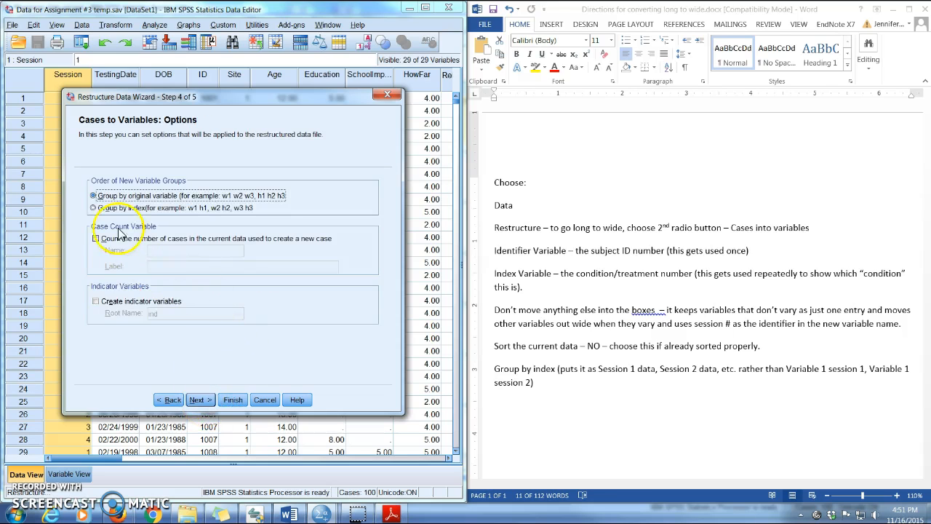
pyautogui.click(94, 209)
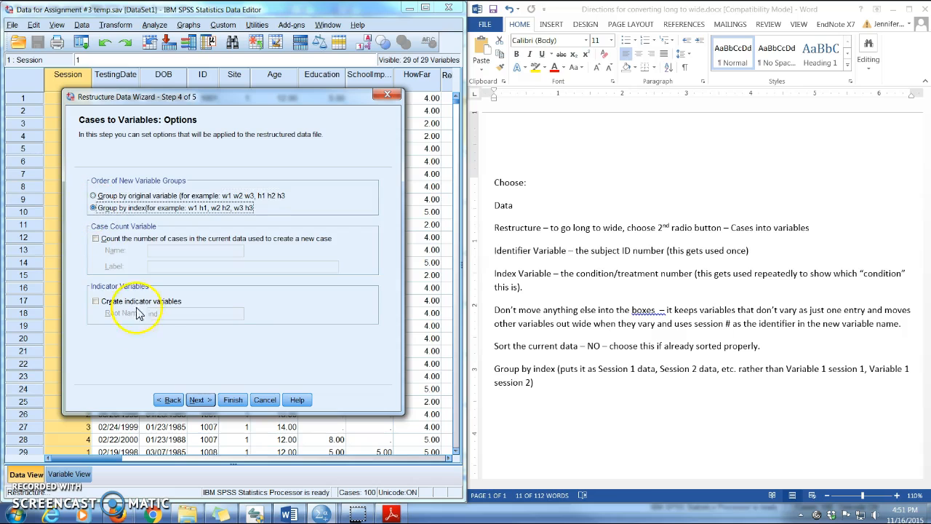
pyautogui.click(200, 400)
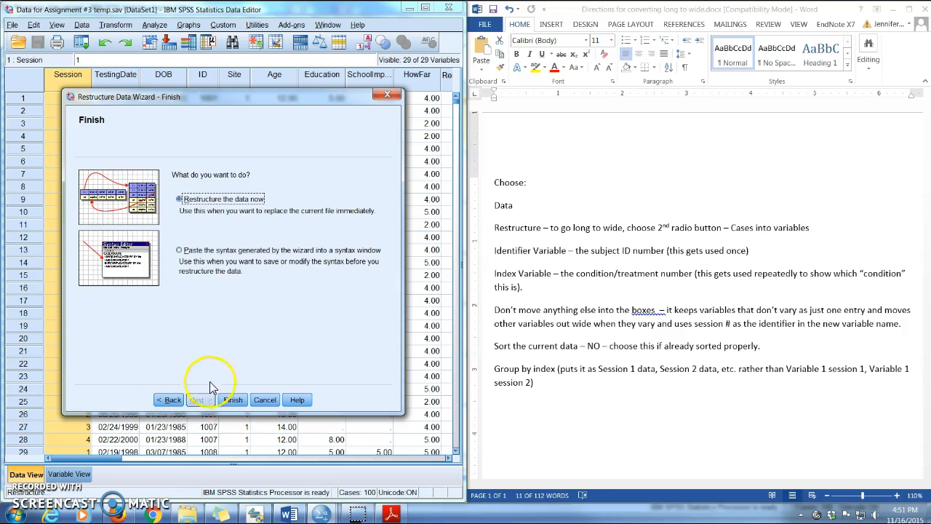
pyautogui.click(232, 405)
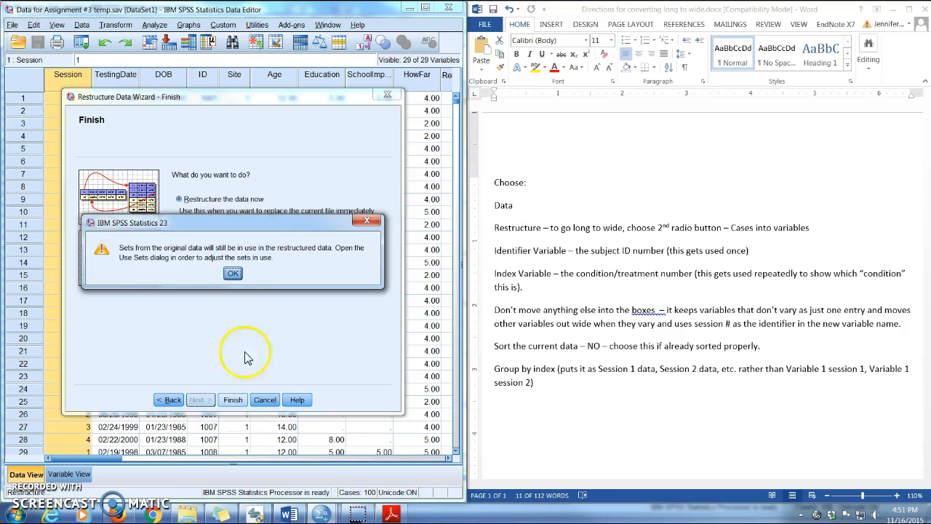
pyautogui.click(233, 273)
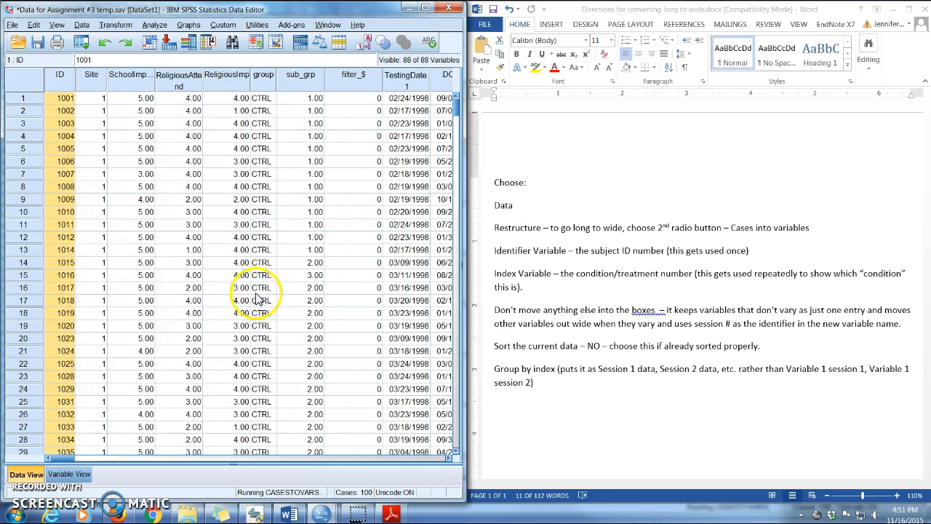
# Maximize the Data Editor, select the first case's row, and examine its variables across all sessions in the wide data set.
pyautogui.click(427, 10)
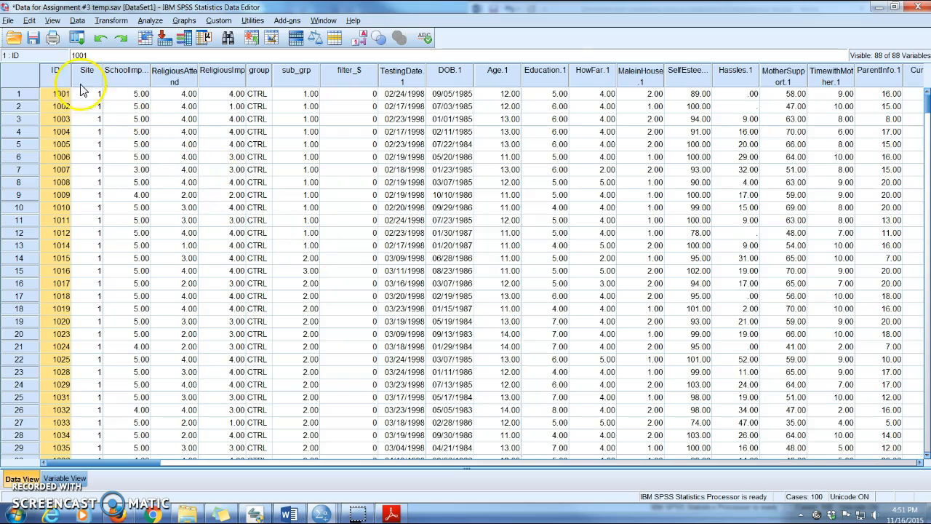
pyautogui.click(19, 98)
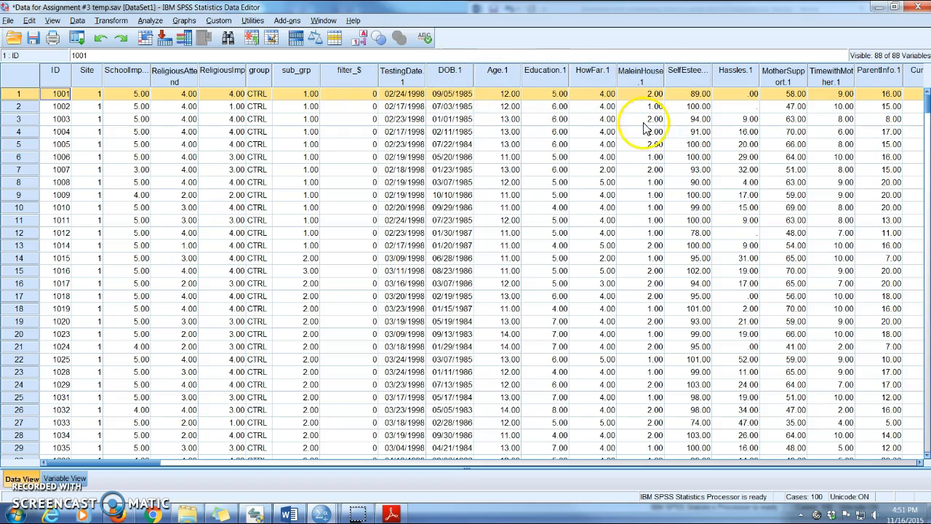
pyautogui.moveTo(143, 466); pyautogui.dragTo(343, 473)
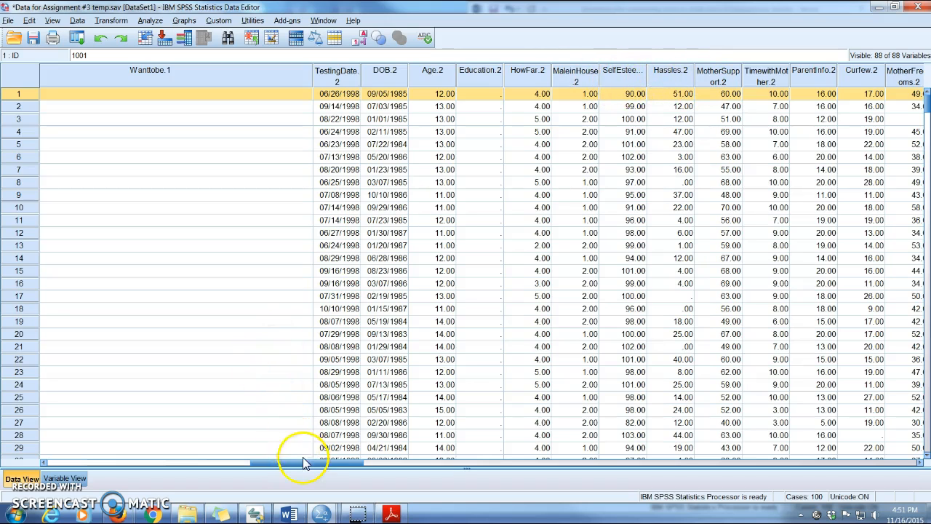
pyautogui.moveTo(309, 464); pyautogui.dragTo(709, 470)
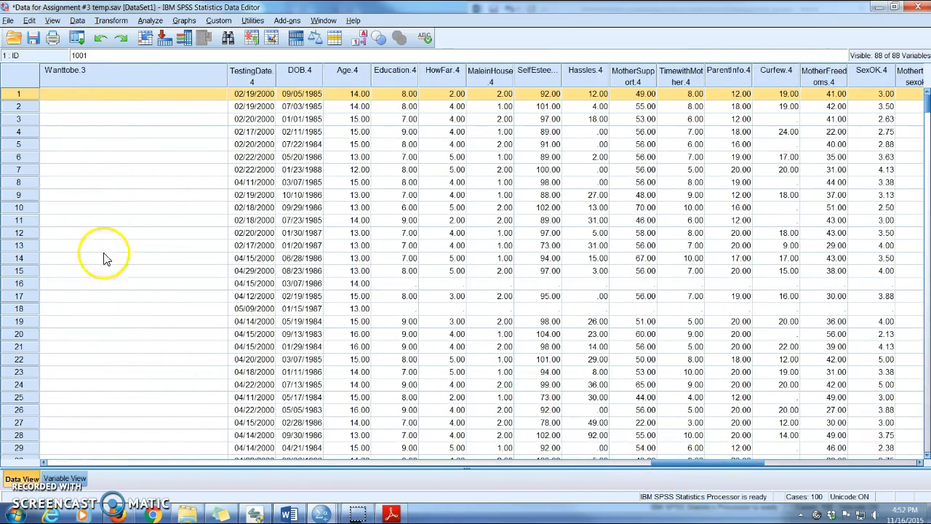
pyautogui.moveTo(676, 471); pyautogui.dragTo(61, 473)
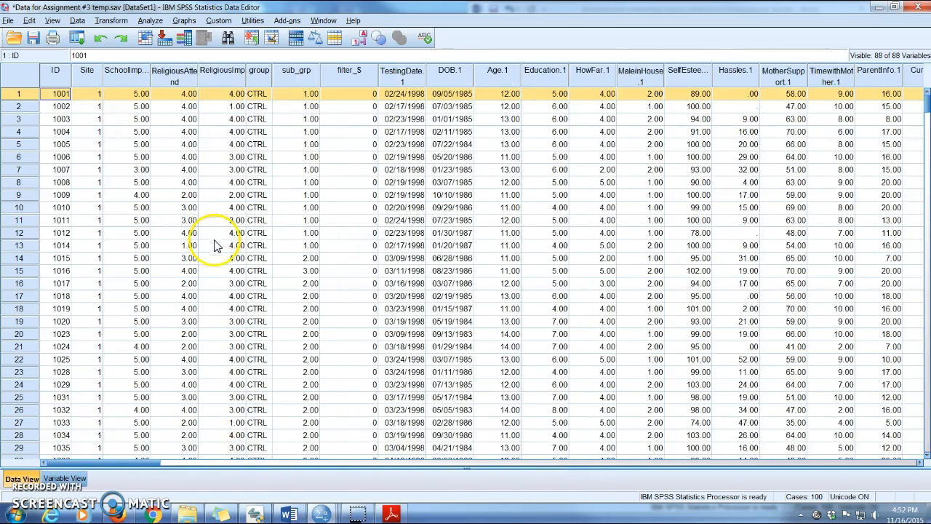